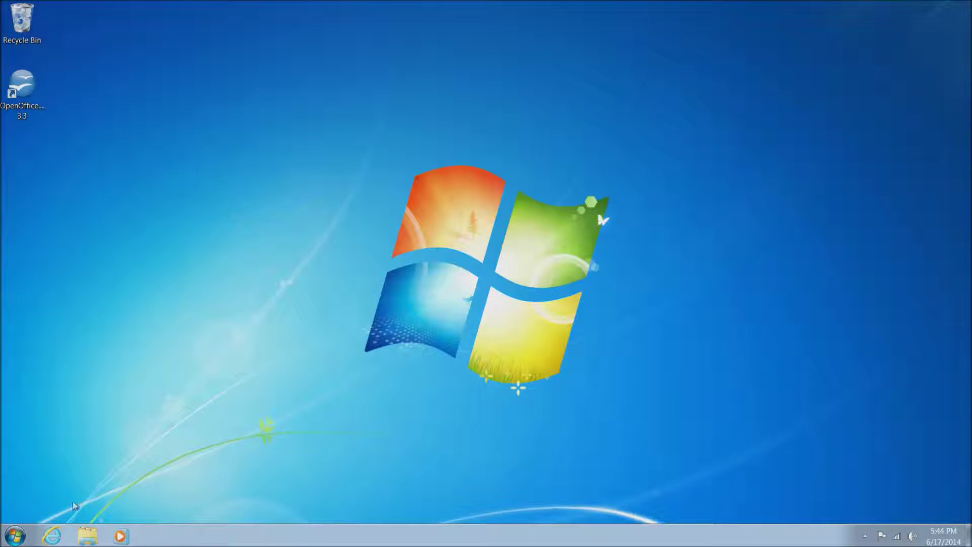
# Open Computer from the Start menu to list drives C:, D:, E: and DVD drive F:.
pyautogui.click(12, 538)
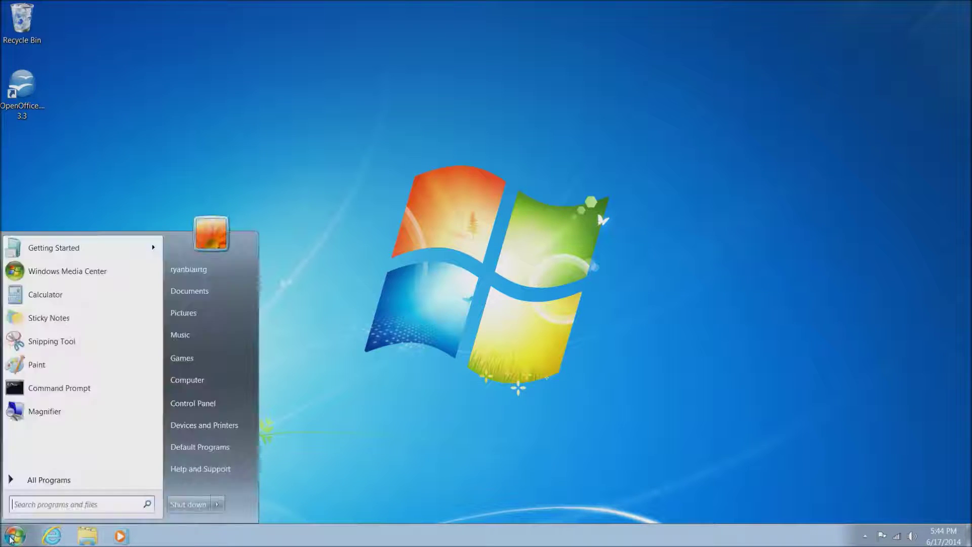
pyautogui.click(193, 381)
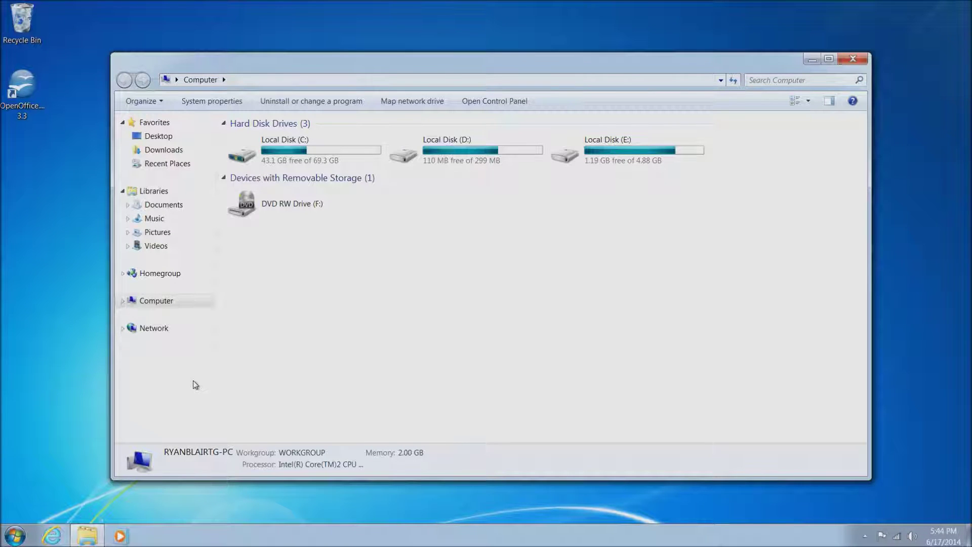
# Copy the Microsoft Games folder from C:\Program Files.
pyautogui.doubleClick(294, 157)
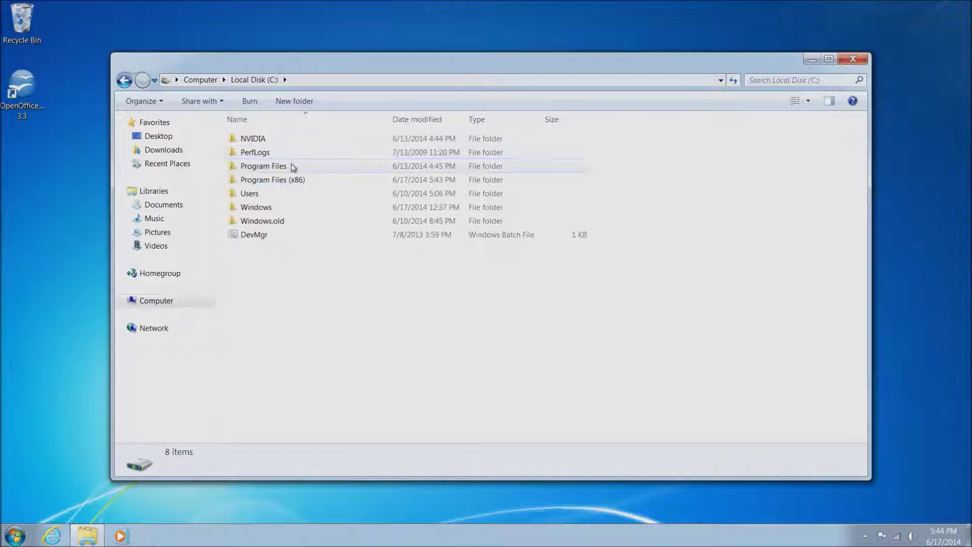
pyautogui.moveTo(290, 166)
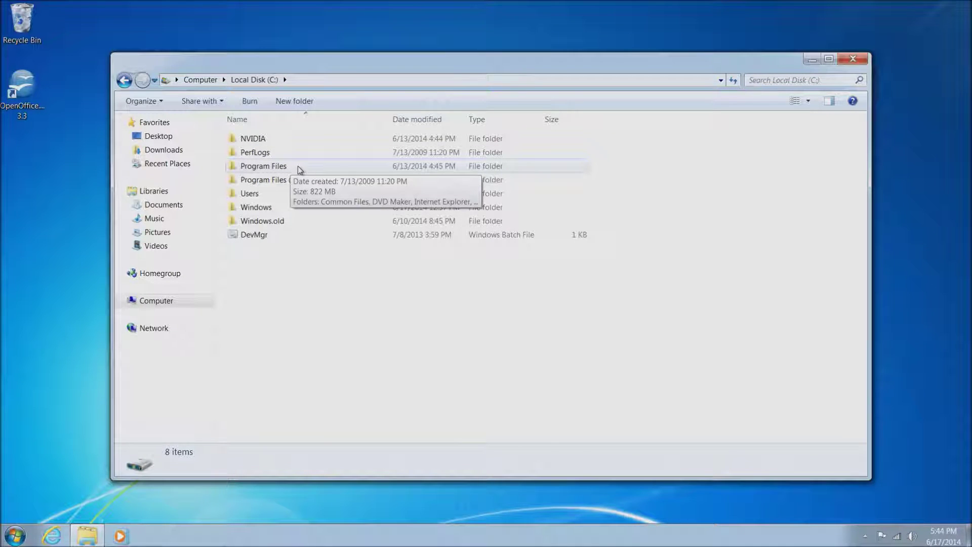
pyautogui.doubleClick(266, 170)
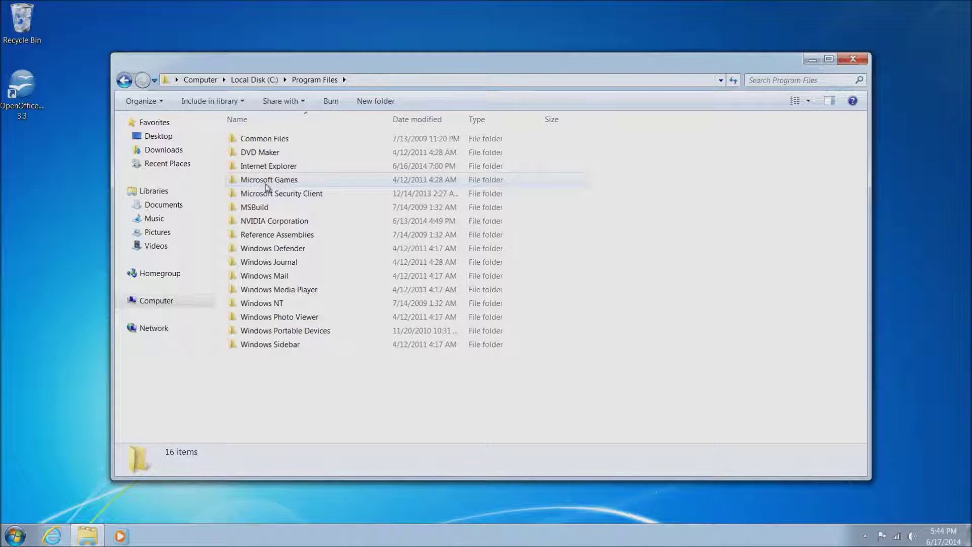
pyautogui.rightClick(265, 184)
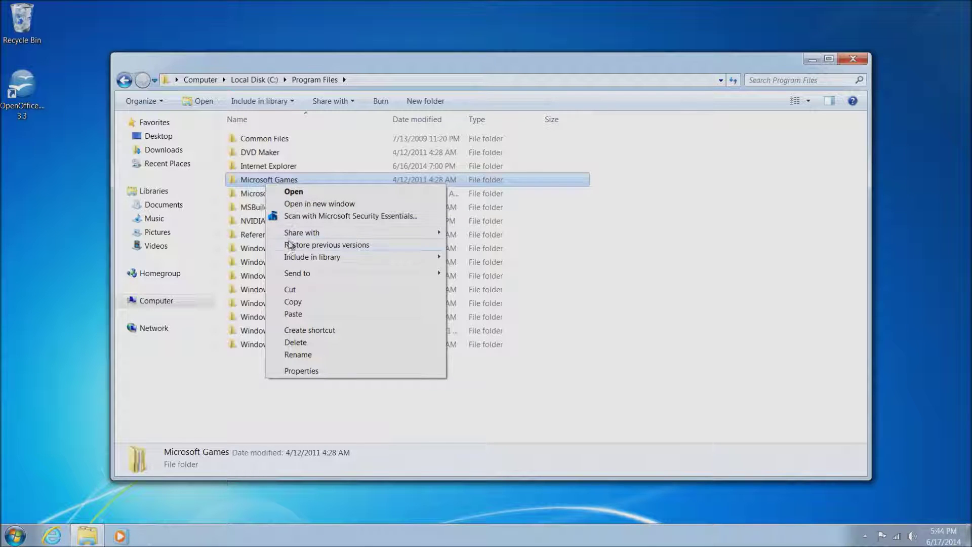
pyautogui.click(309, 303)
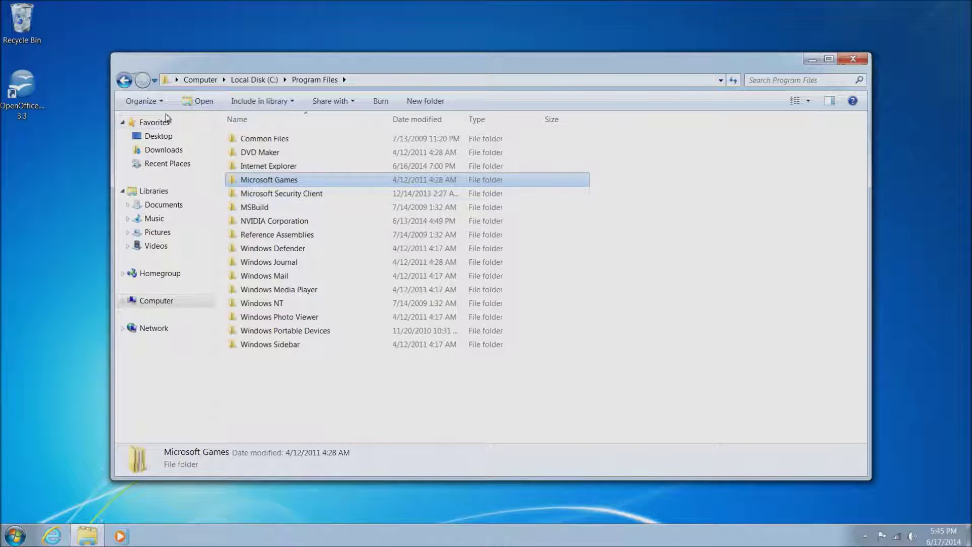
# Paste the Microsoft Games folder into C:\Program Files (x86), bringing it to 20 items.
pyautogui.click(126, 82)
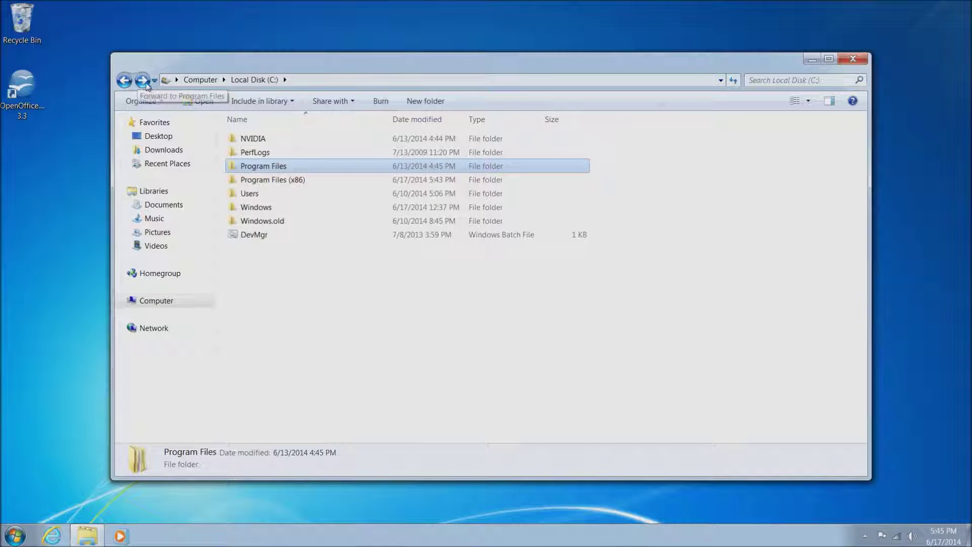
pyautogui.doubleClick(256, 182)
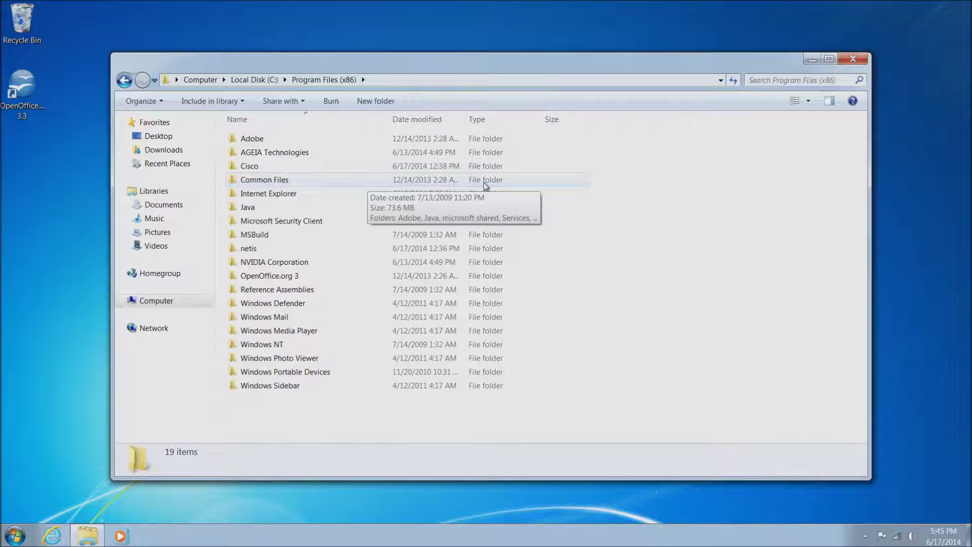
pyautogui.rightClick(623, 187)
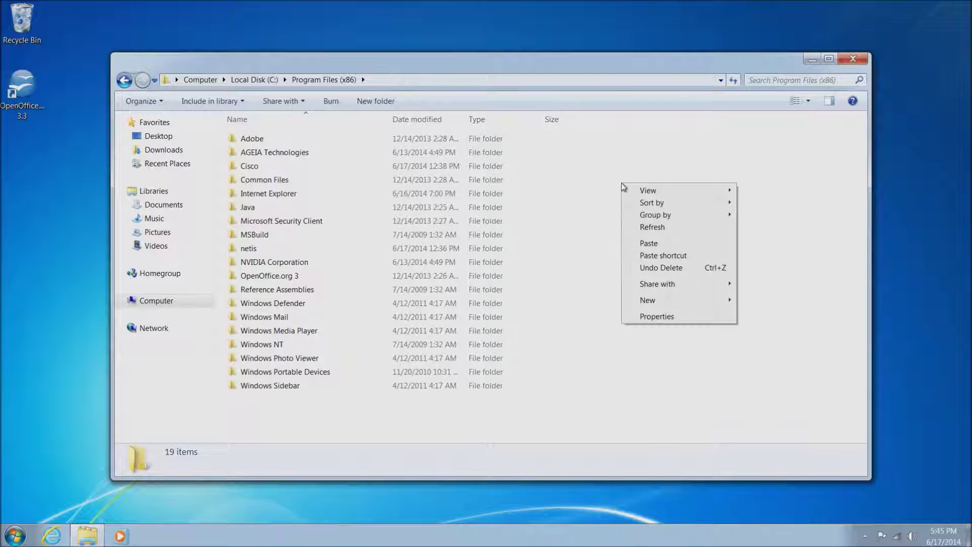
pyautogui.click(646, 247)
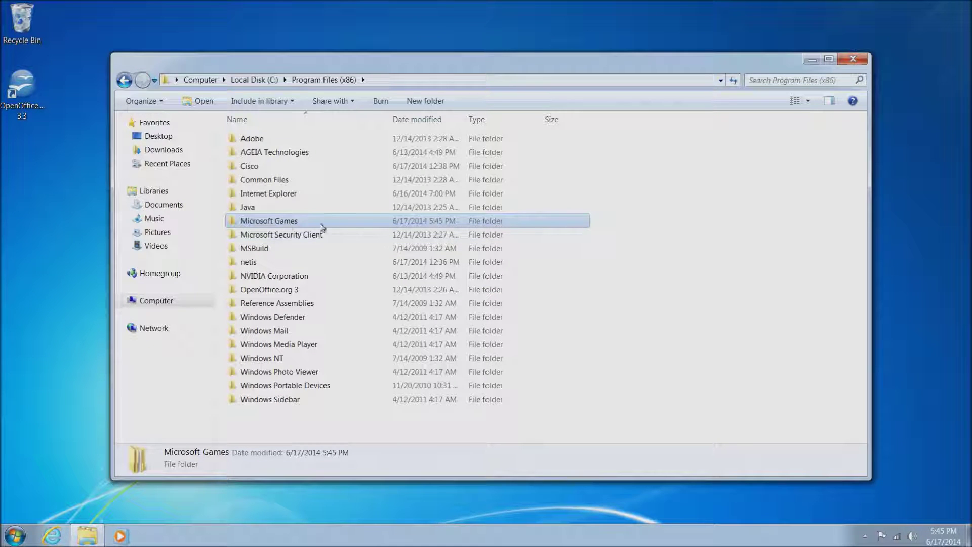
pyautogui.moveTo(246, 225)
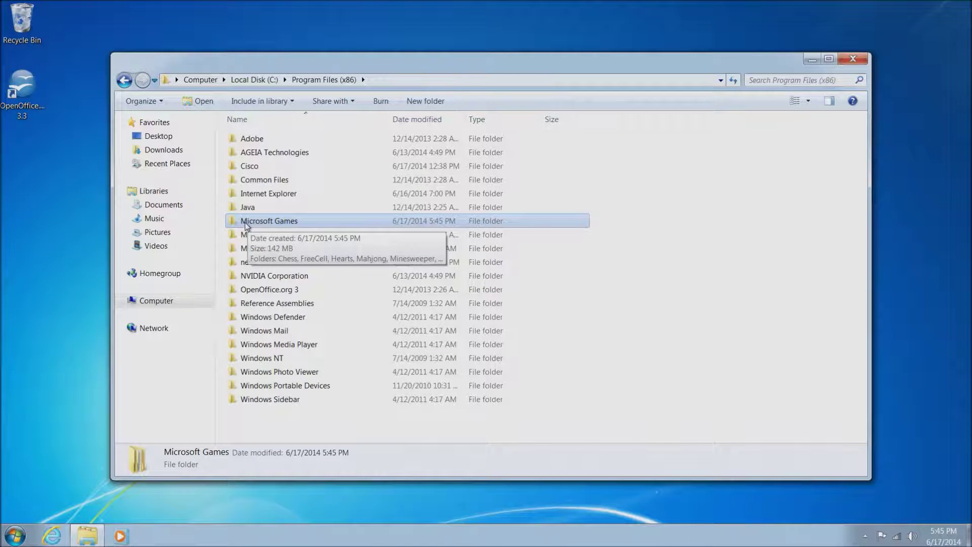
# Open the copied Microsoft Games\SpiderSolitaire folder and select the SpiderSolitaire application.
pyautogui.click(246, 225)
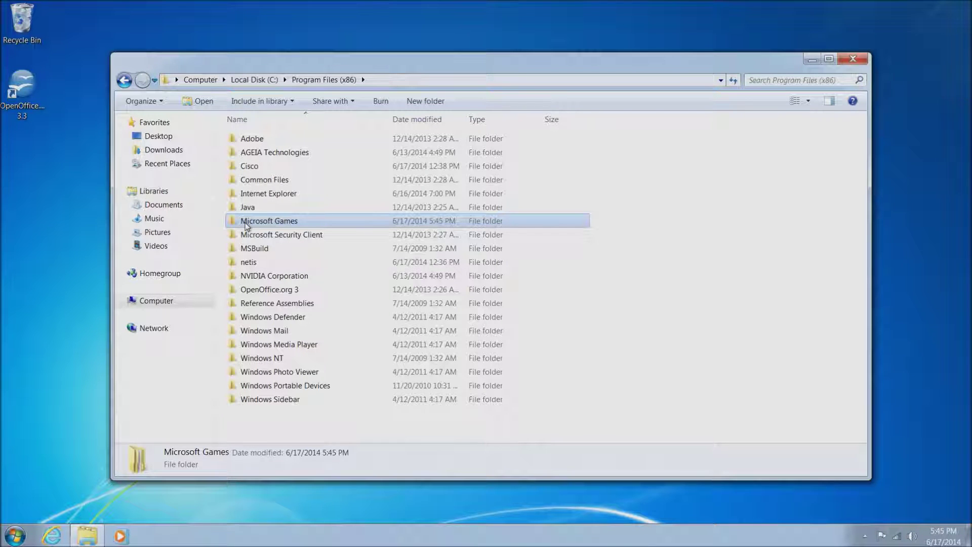
pyautogui.doubleClick(234, 223)
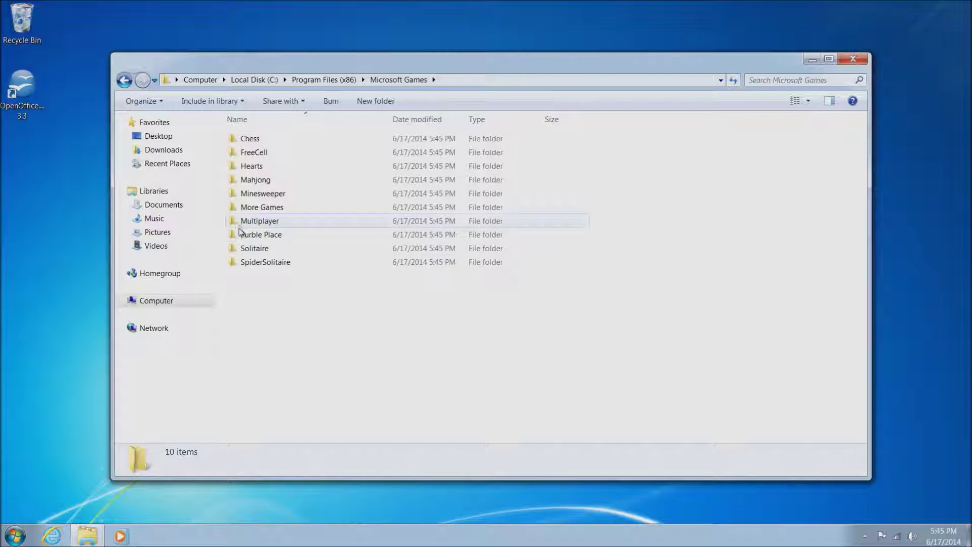
pyautogui.doubleClick(236, 263)
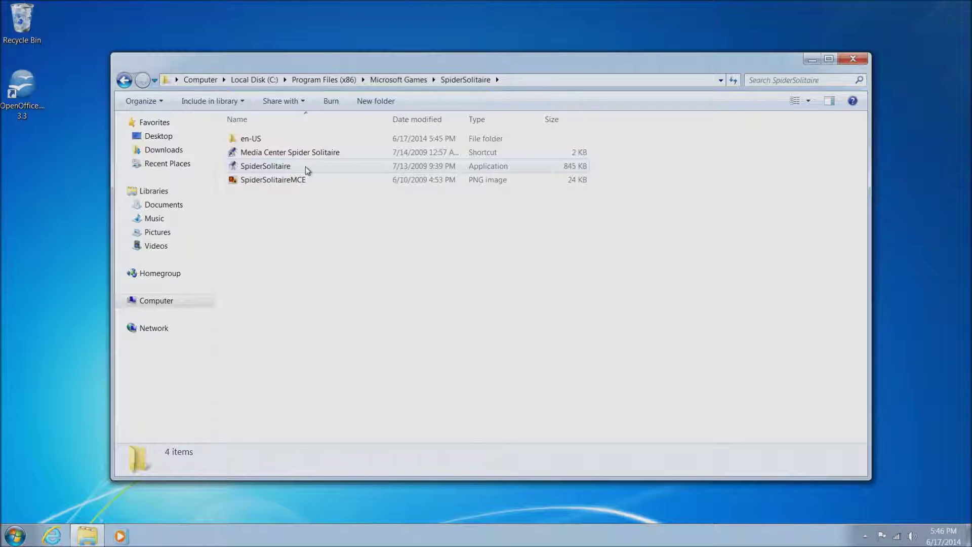
pyautogui.click(257, 169)
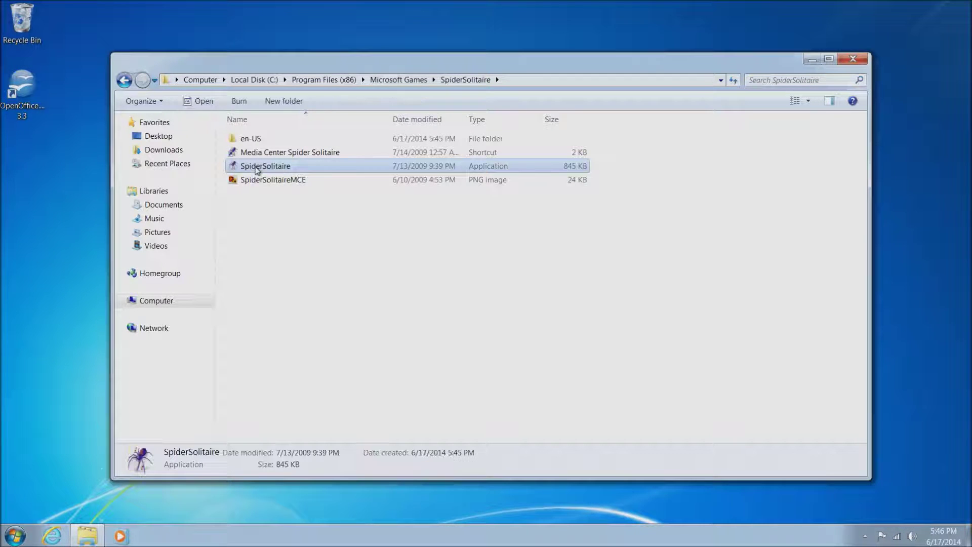
pyautogui.rightClick(256, 167)
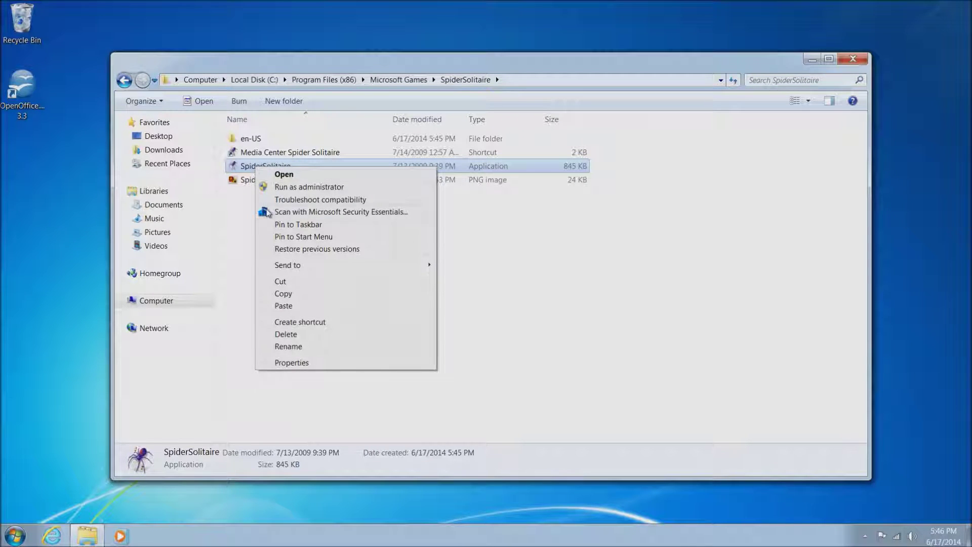
# Enable Windows 7 compatibility mode in SpiderSolitaire's properties and apply it.
pyautogui.click(294, 362)
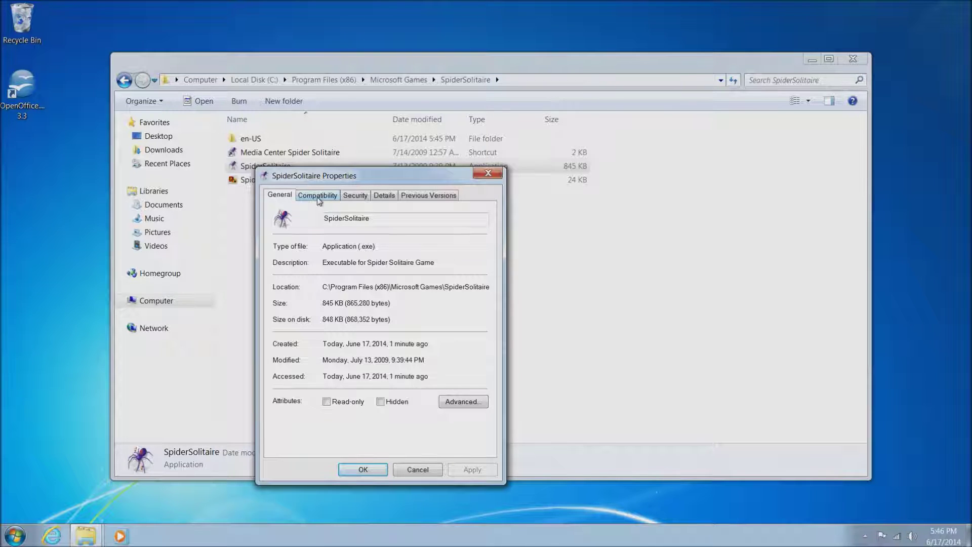
pyautogui.click(318, 195)
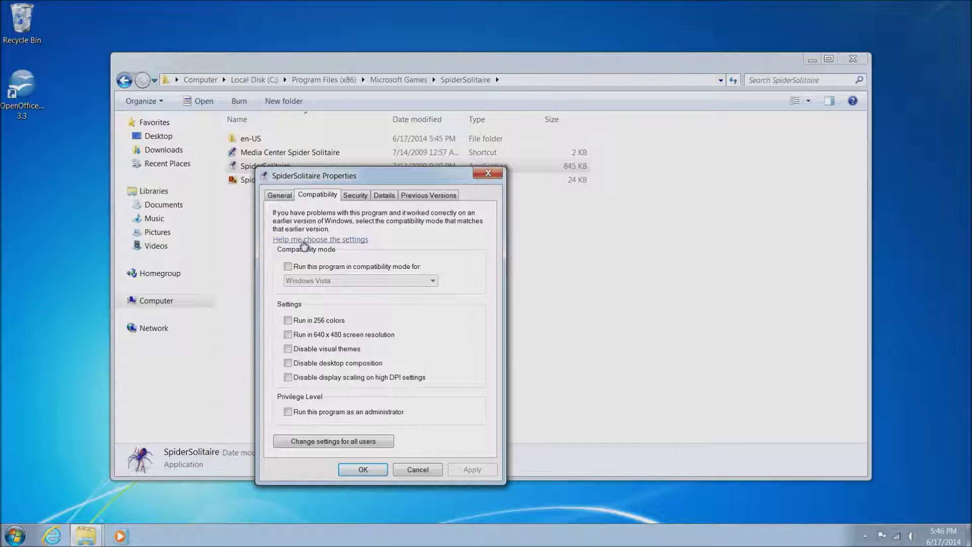
pyautogui.click(288, 267)
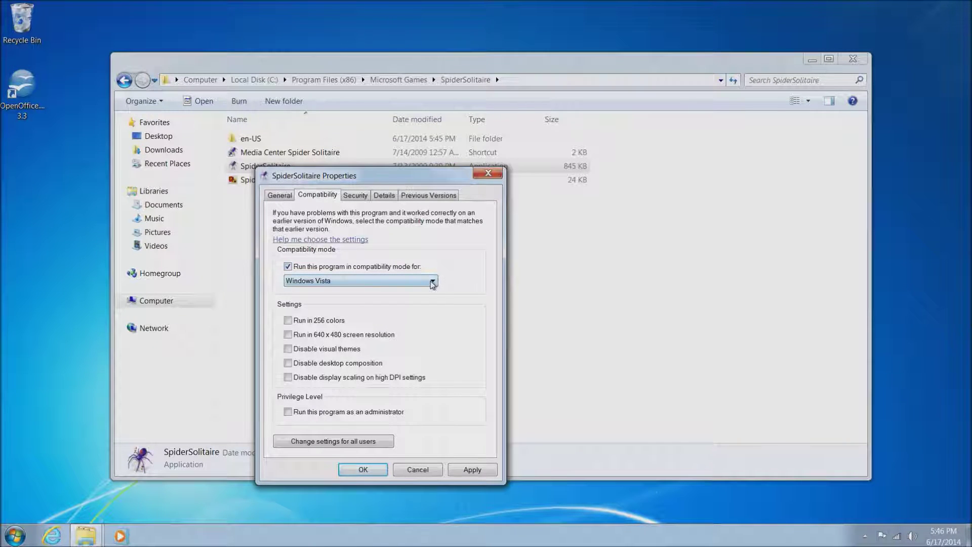
pyautogui.click(433, 283)
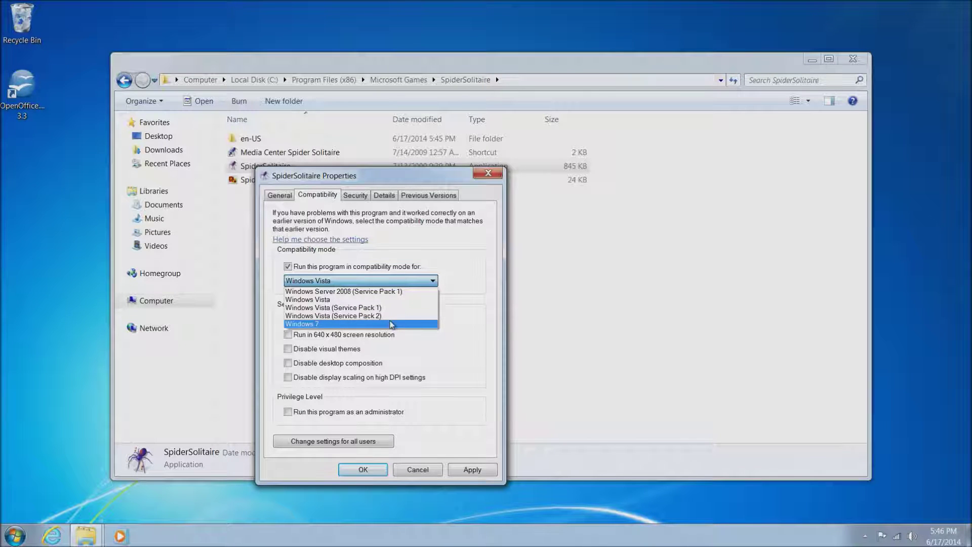
pyautogui.click(391, 323)
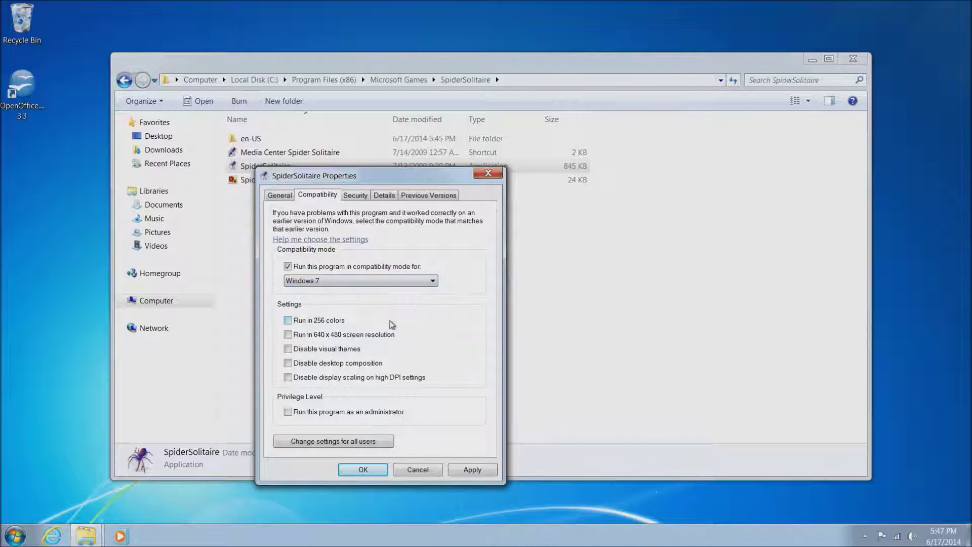
pyautogui.click(481, 471)
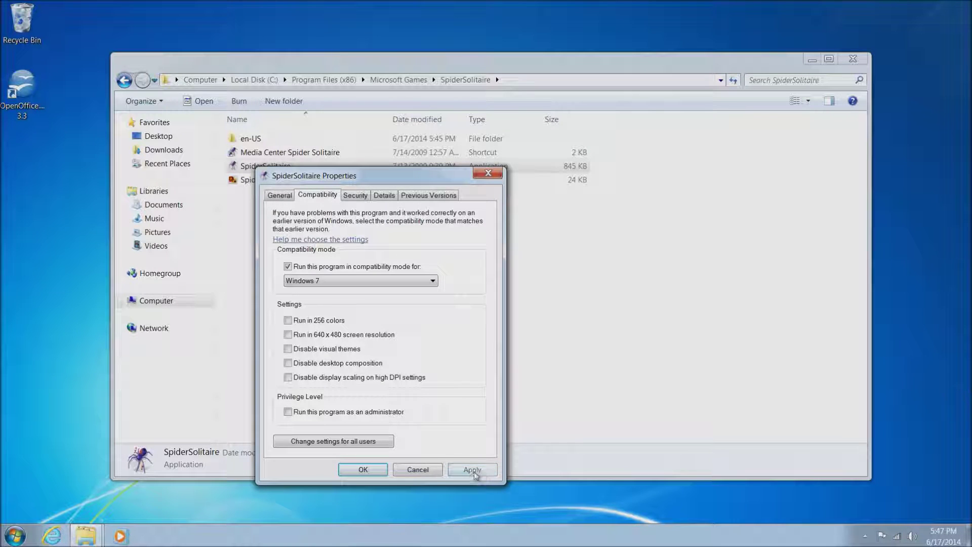
pyautogui.click(354, 471)
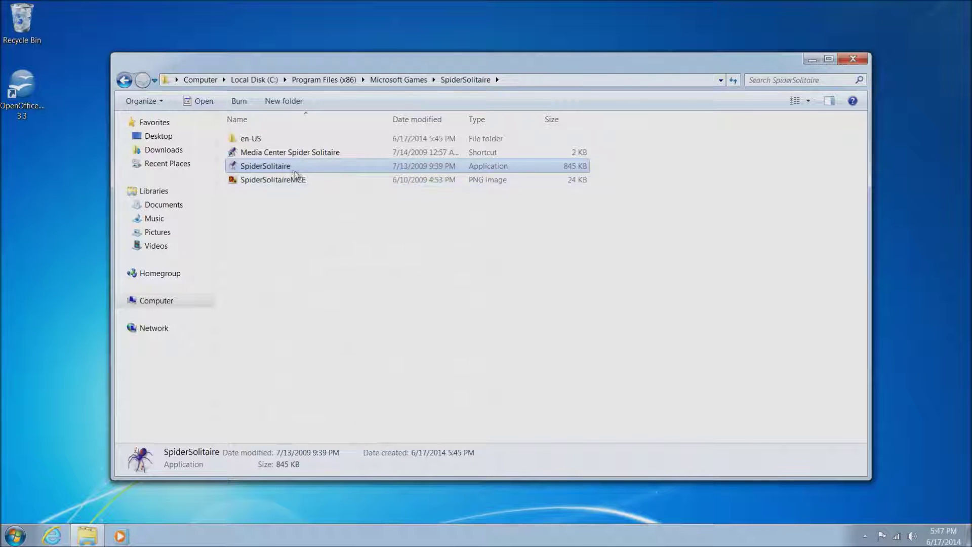
# Send a SpiderSolitaire shortcut to the desktop and return to Microsoft Games.
pyautogui.moveTo(274, 168)
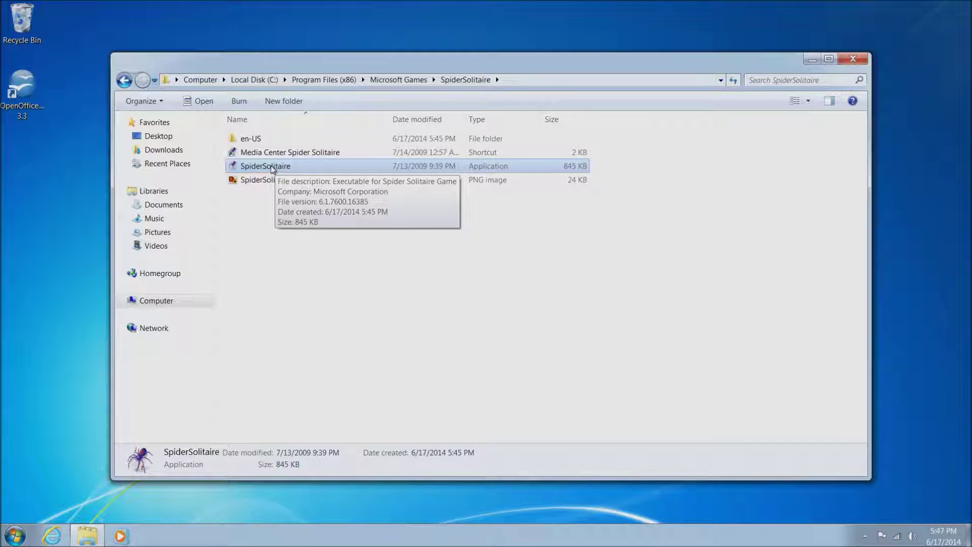
pyautogui.rightClick(271, 165)
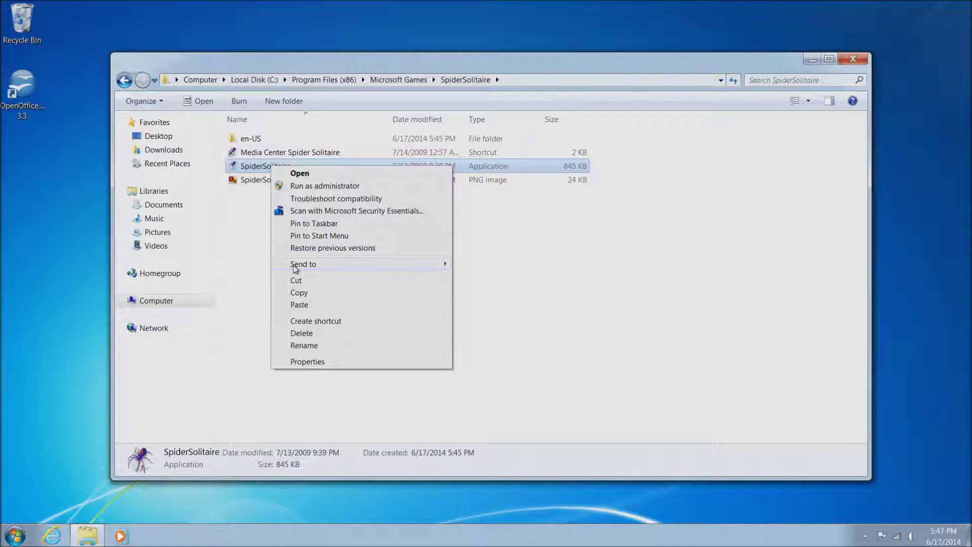
pyautogui.moveTo(294, 265)
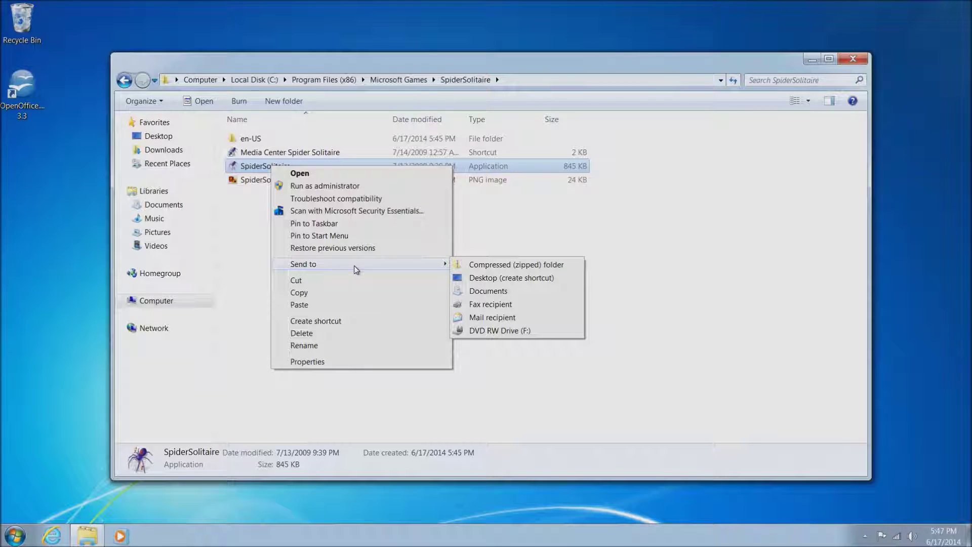
pyautogui.click(477, 279)
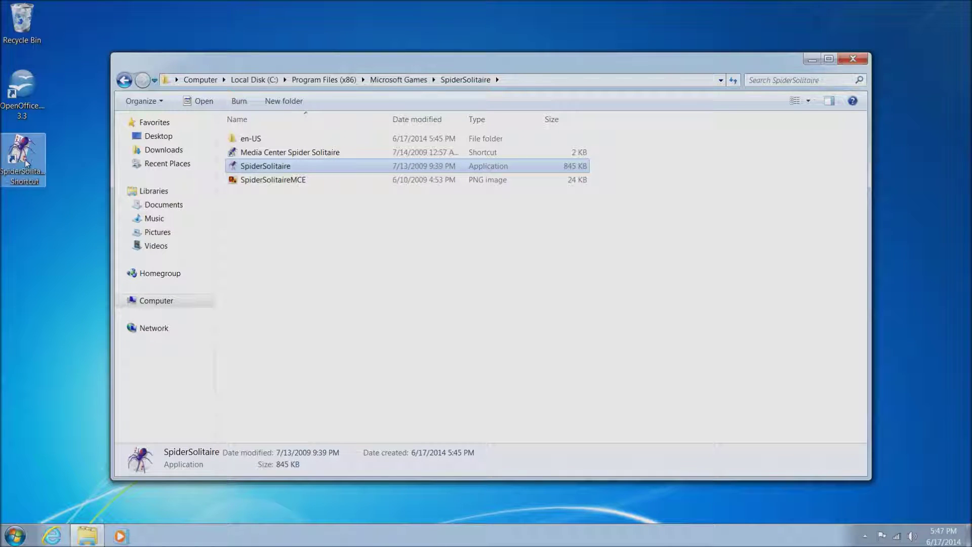
pyautogui.click(124, 80)
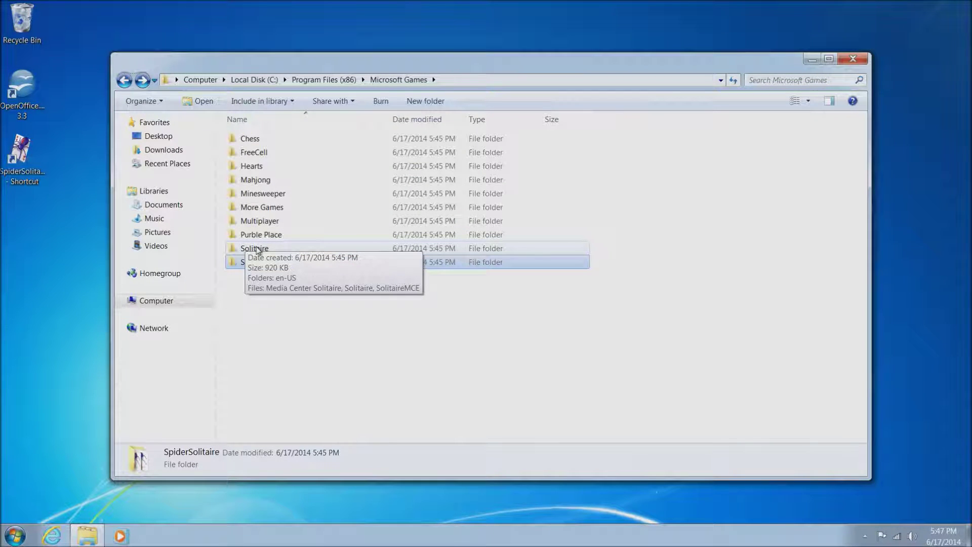
# Open the Solitaire folder and bring up the context menu for the 844 KB Solitaire application.
pyautogui.click(258, 250)
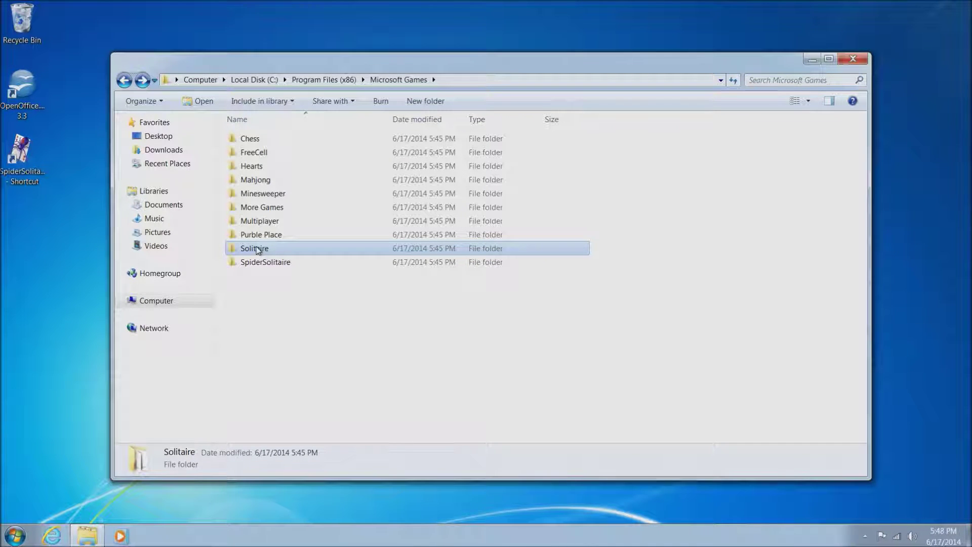
pyautogui.doubleClick(259, 249)
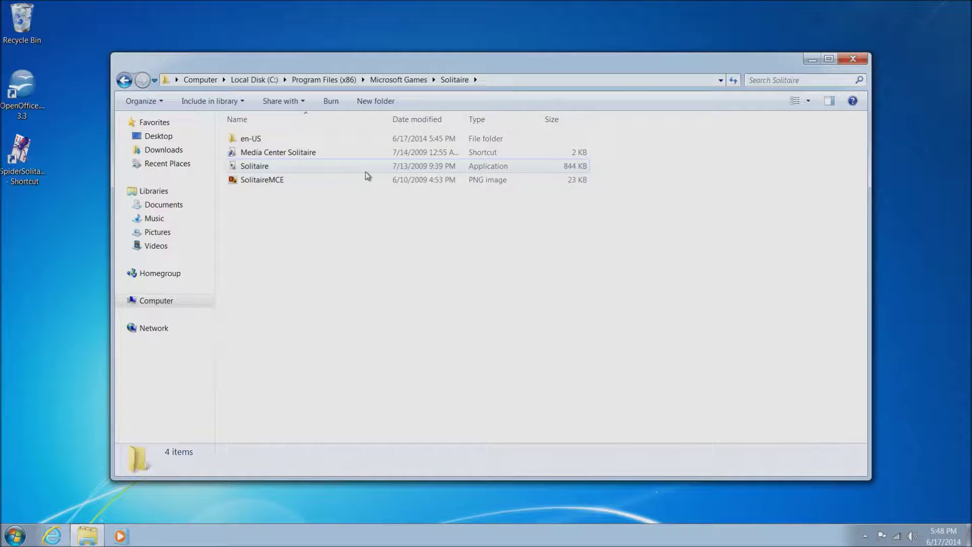
pyautogui.rightClick(256, 166)
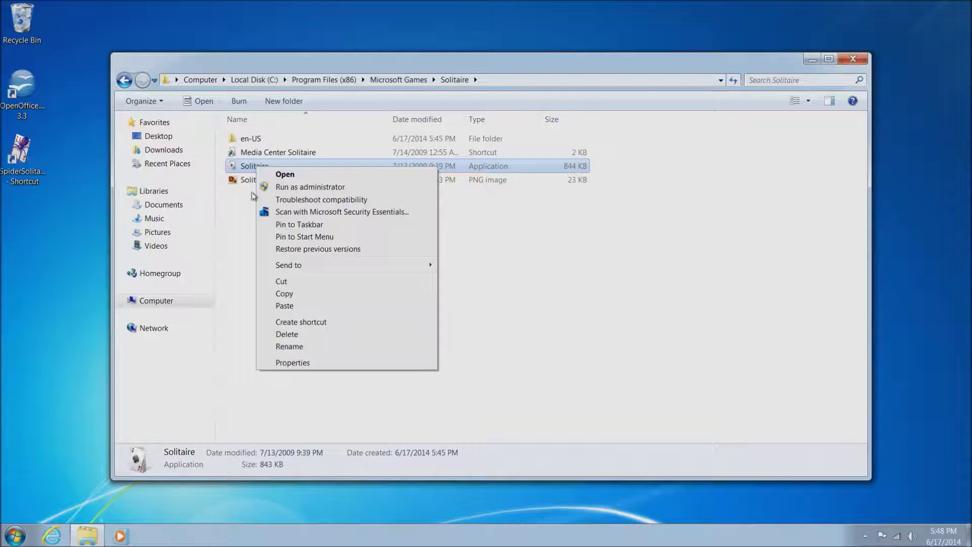
# Set Solitaire's compatibility mode to Windows 7 and apply it.
pyautogui.click(289, 362)
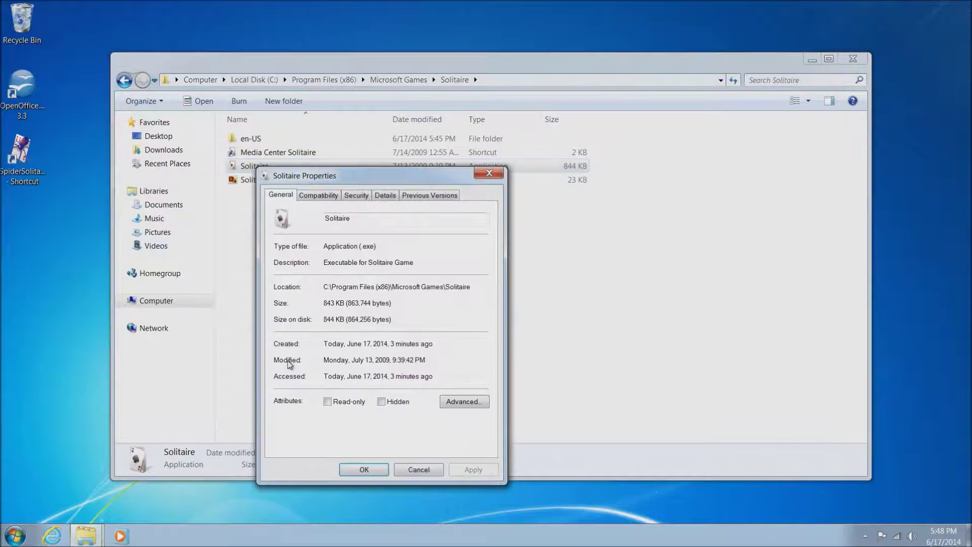
pyautogui.click(328, 196)
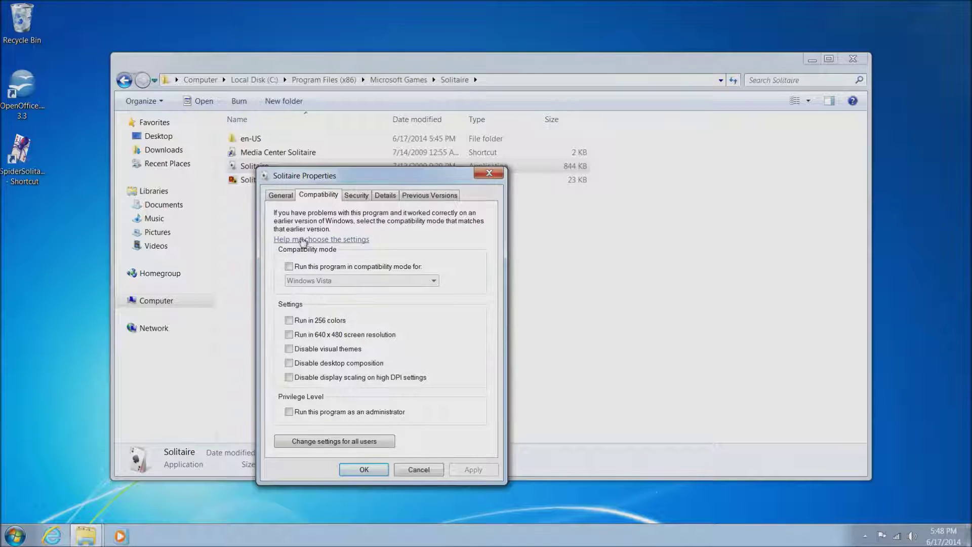
pyautogui.click(289, 267)
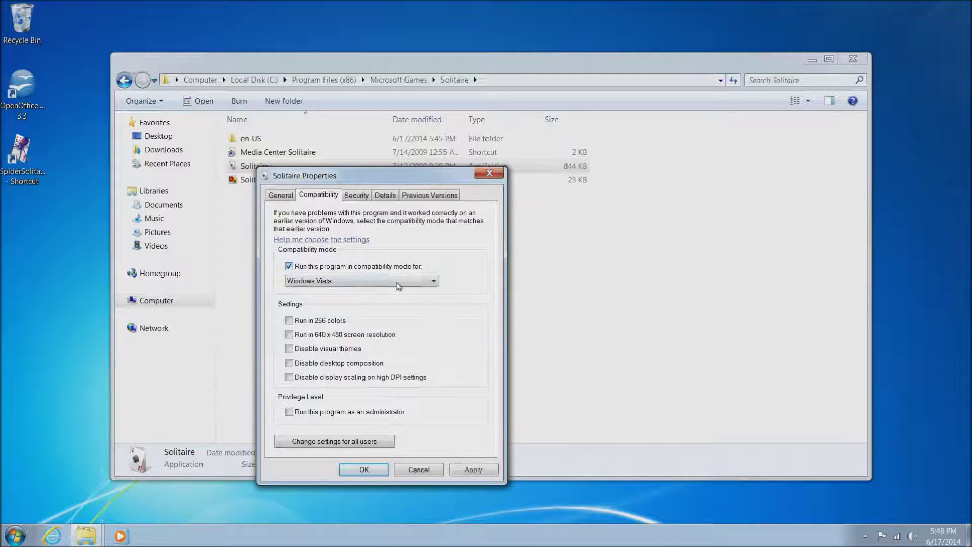
pyautogui.click(433, 281)
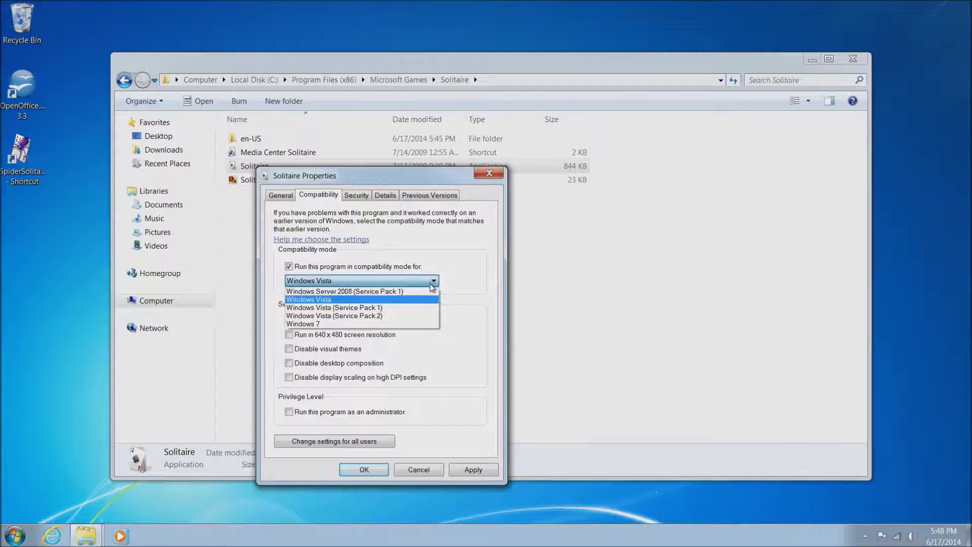
pyautogui.click(408, 324)
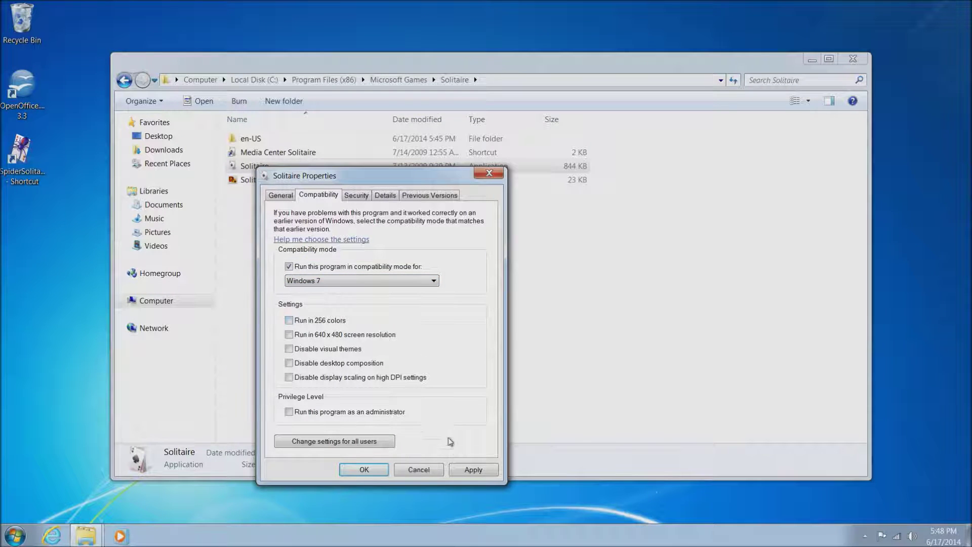
pyautogui.click(466, 471)
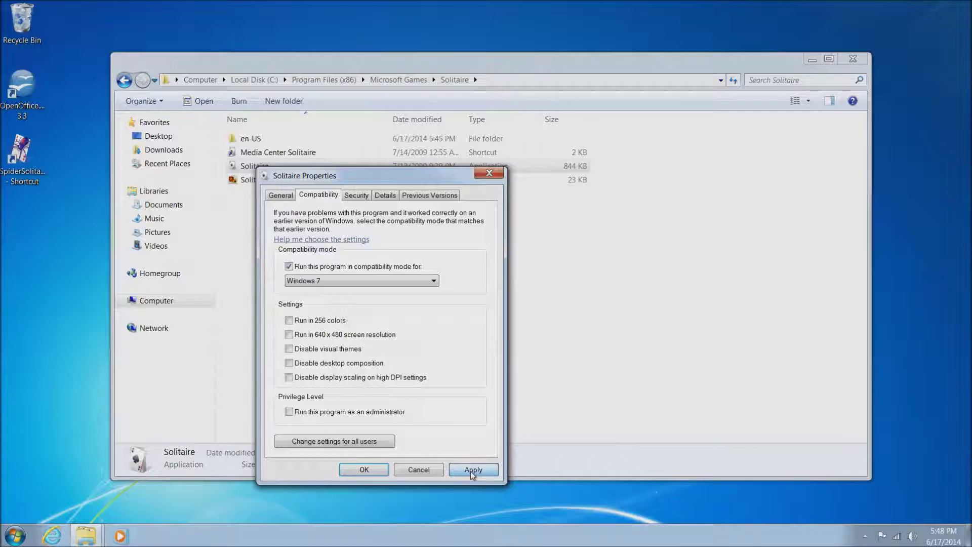
pyautogui.click(365, 469)
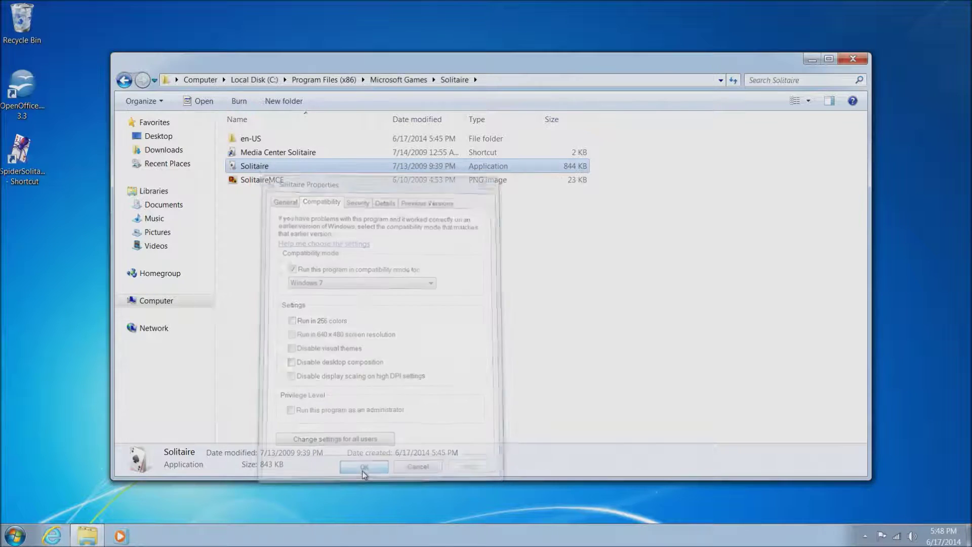
# Send a Solitaire shortcut to the desktop and go back to Microsoft Games.
pyautogui.rightClick(250, 170)
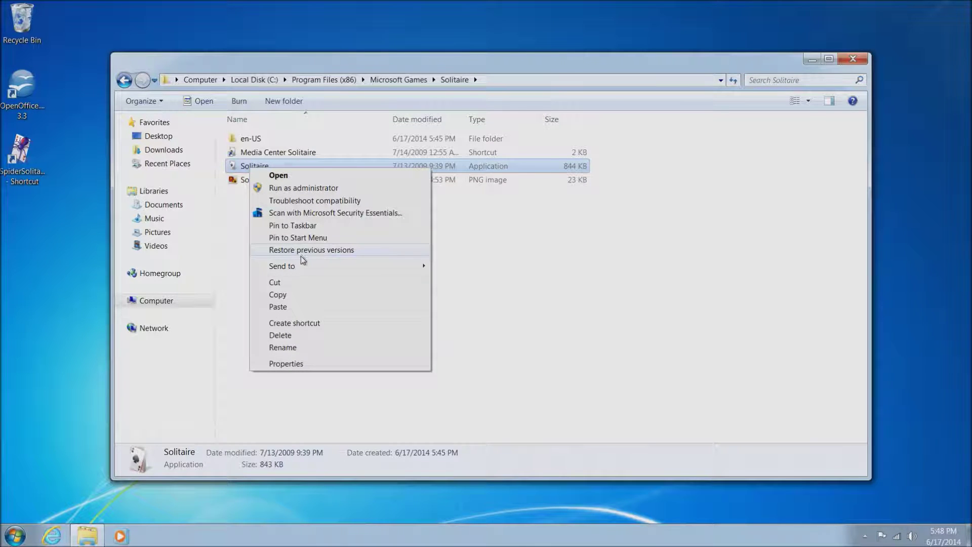
pyautogui.moveTo(315, 272)
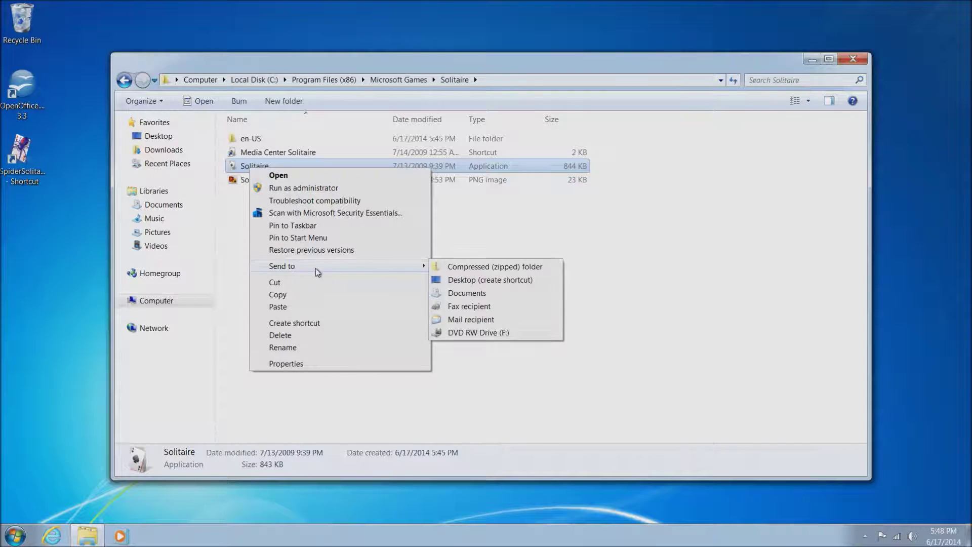
pyautogui.click(475, 281)
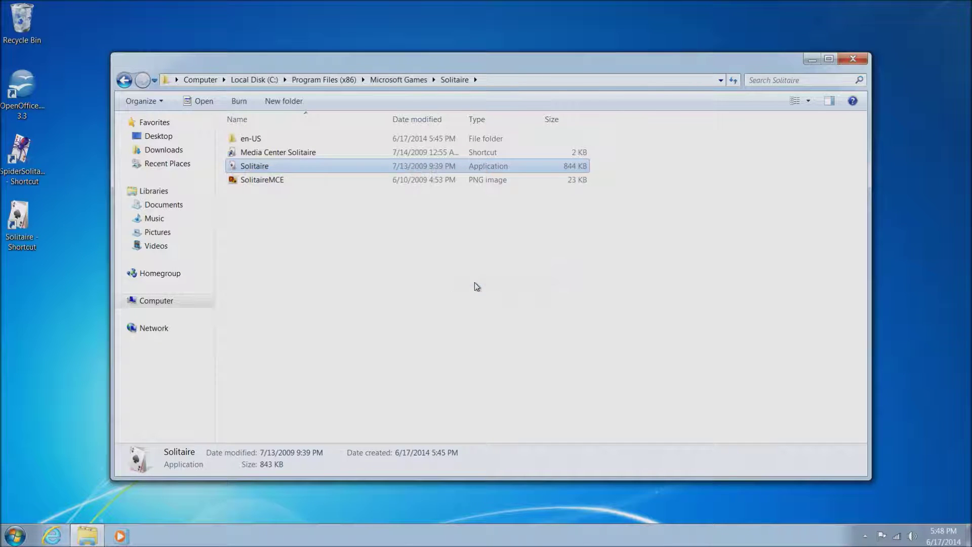
pyautogui.click(125, 80)
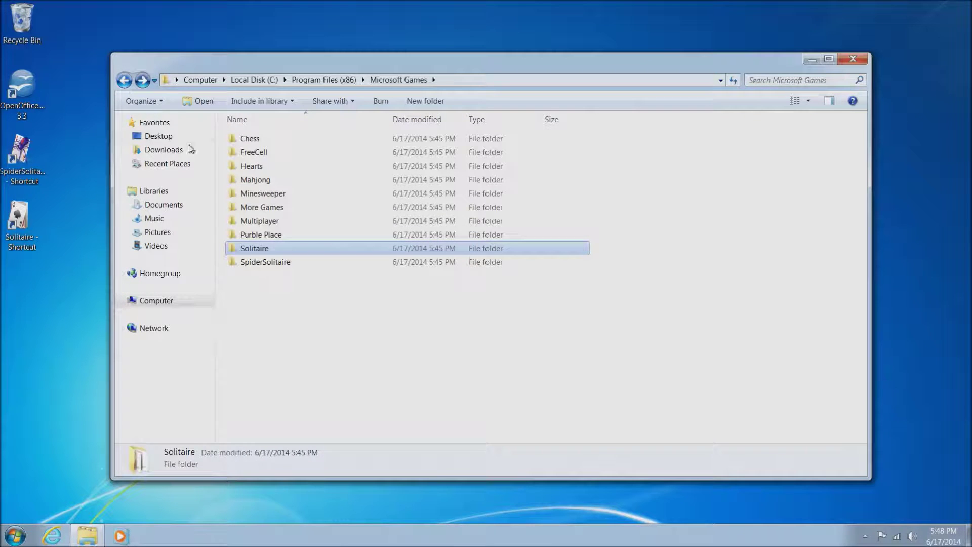
# In the Purble Place folder, set PurblePlace's compatibility mode to Windows 7 and apply it.
pyautogui.doubleClick(263, 234)
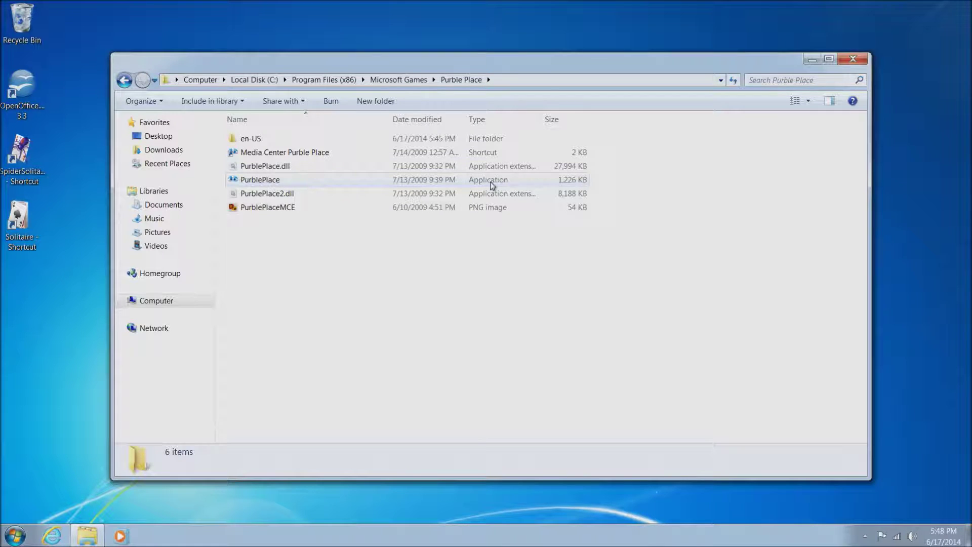
pyautogui.rightClick(260, 183)
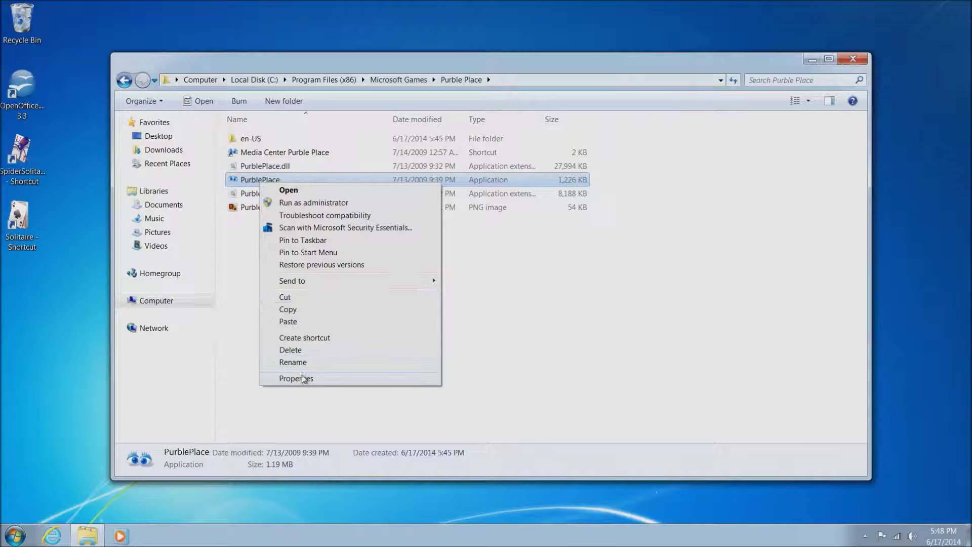
pyautogui.click(302, 379)
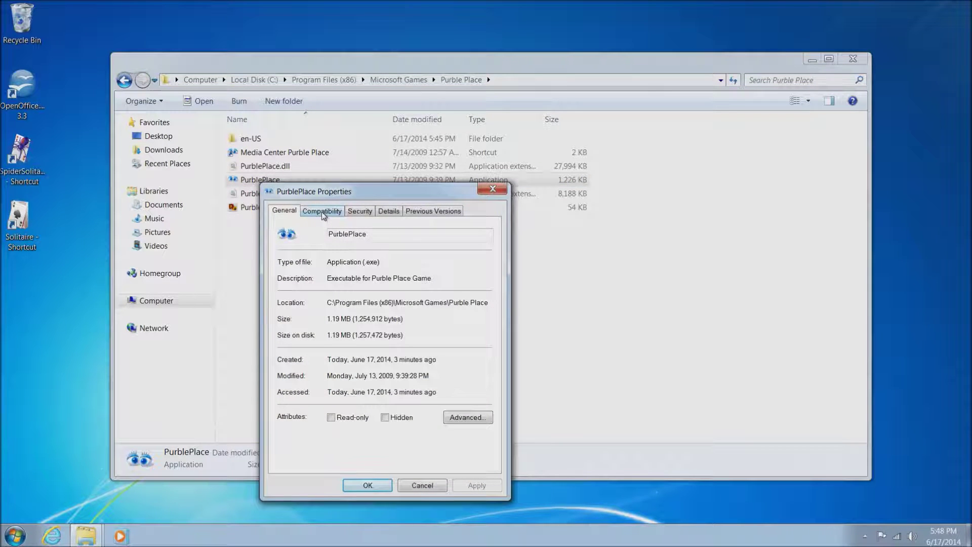
pyautogui.click(321, 211)
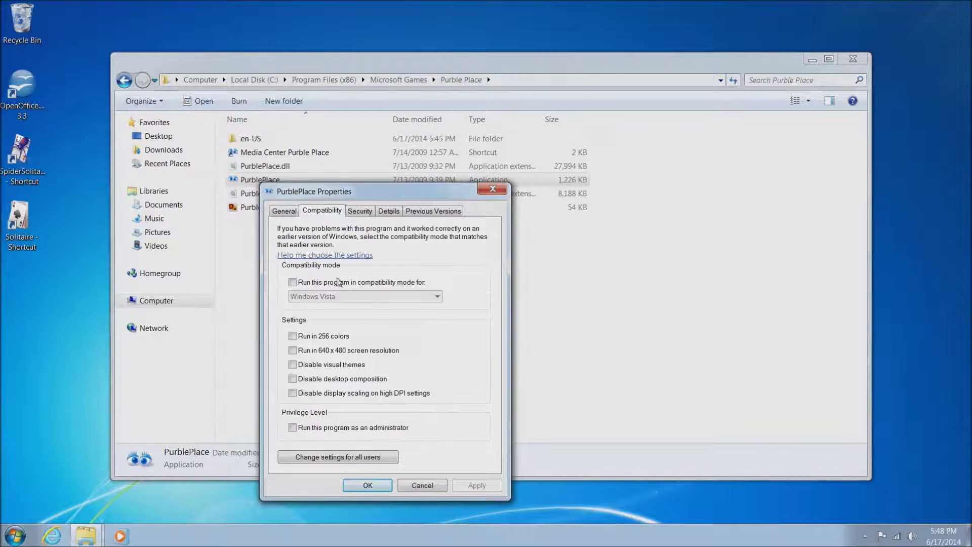
pyautogui.click(293, 281)
pyautogui.click(434, 297)
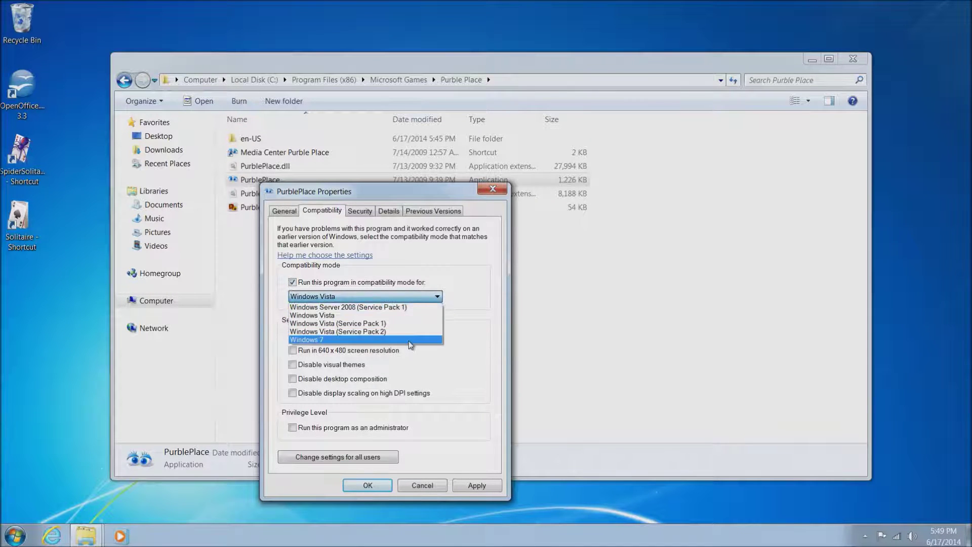
pyautogui.click(410, 339)
pyautogui.click(477, 485)
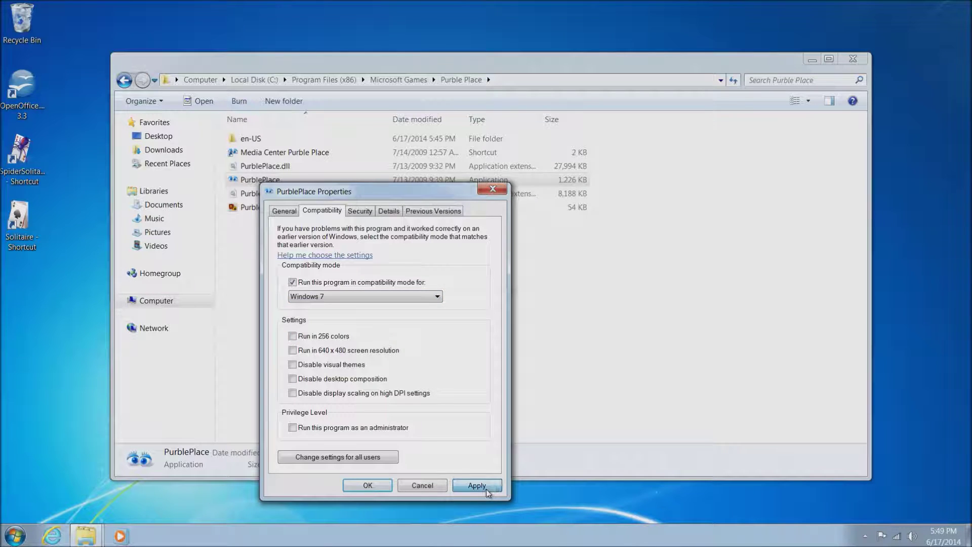
pyautogui.click(378, 487)
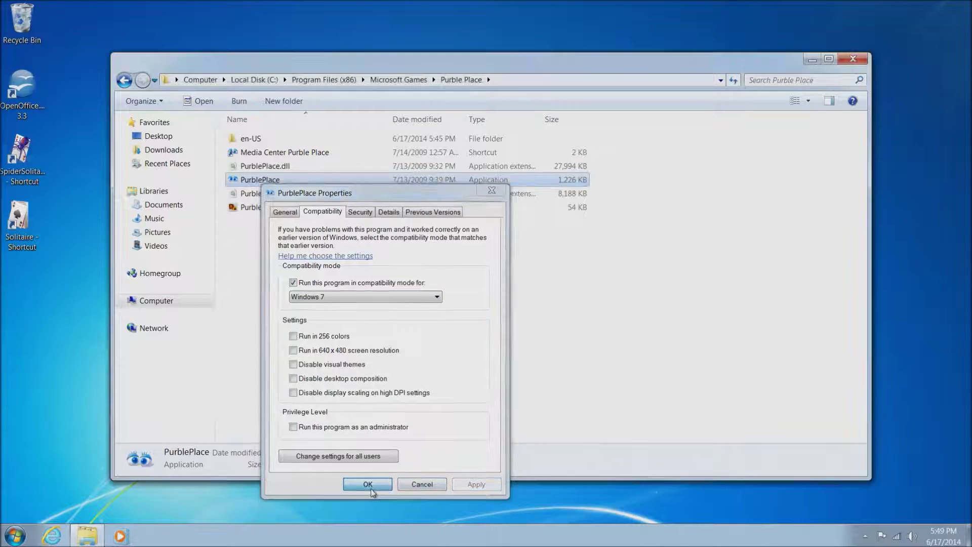
# Send a PurblePlace shortcut to the desktop and go back to Microsoft Games.
pyautogui.rightClick(256, 182)
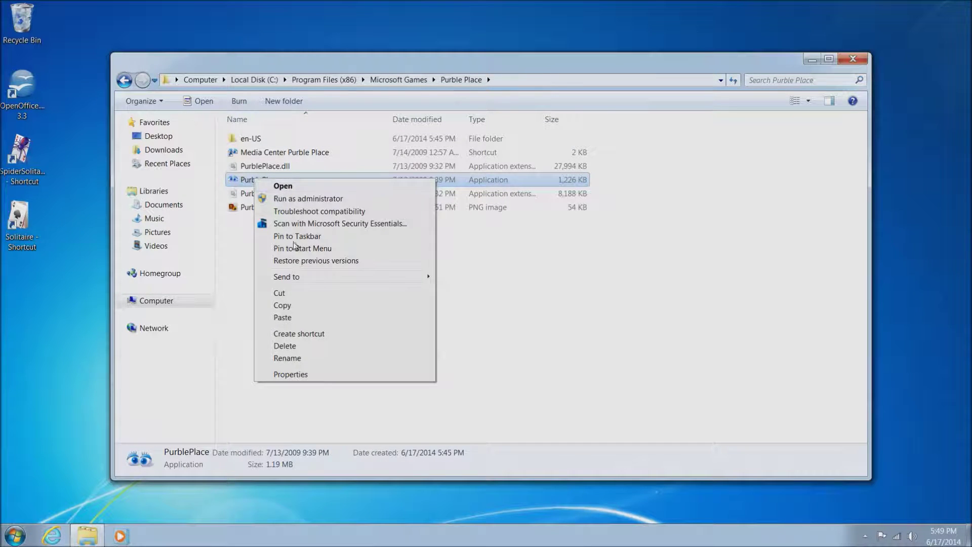
pyautogui.moveTo(313, 276)
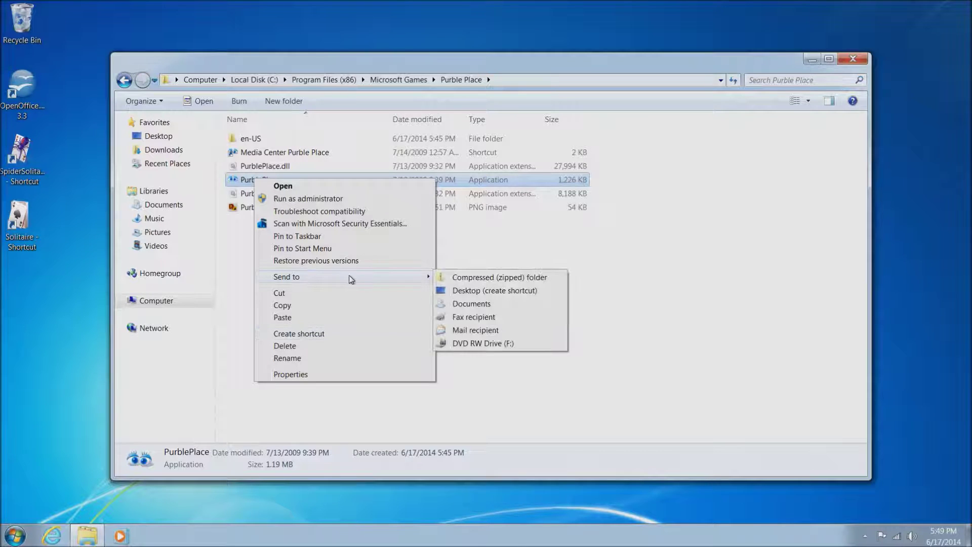
pyautogui.click(467, 293)
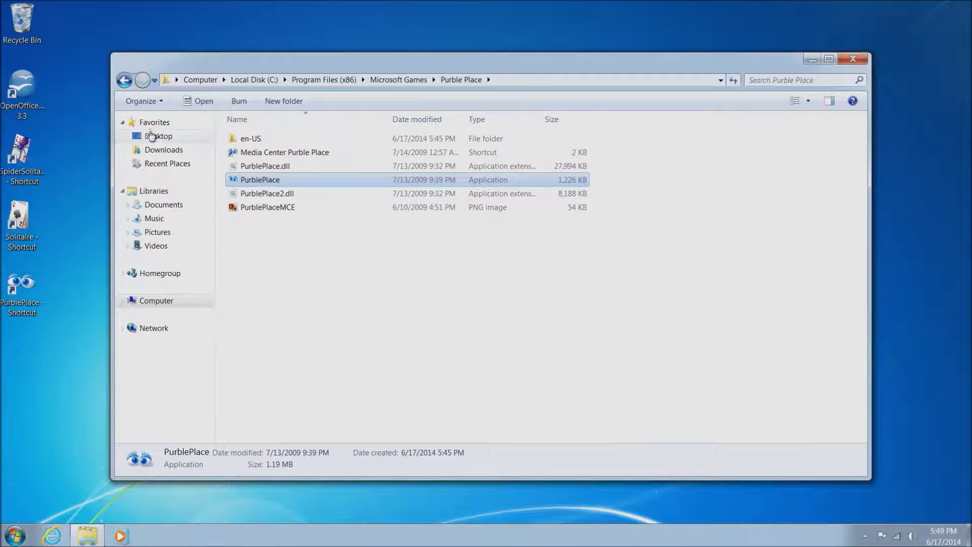
pyautogui.click(124, 79)
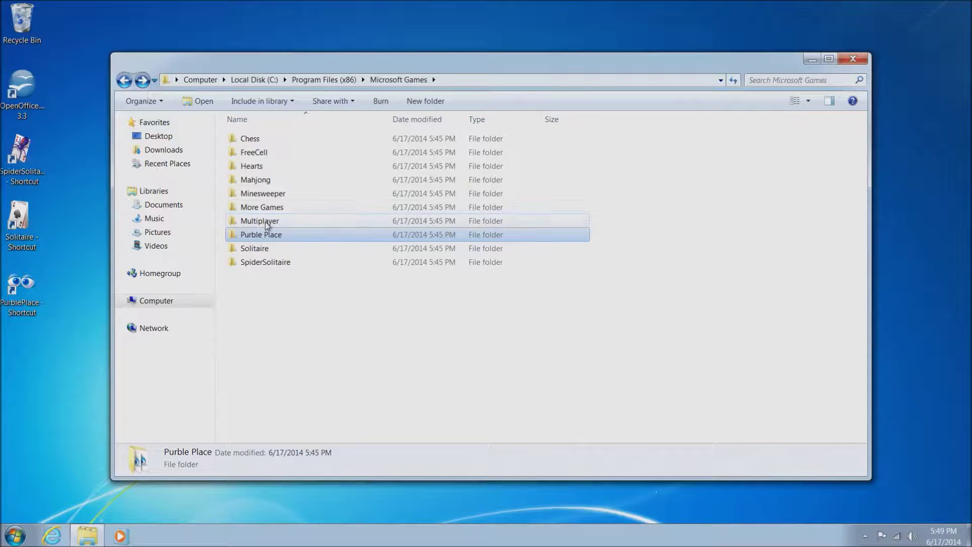
# In the Minesweeper folder, set MineSweeper's compatibility mode to Windows 7 and apply it.
pyautogui.click(266, 195)
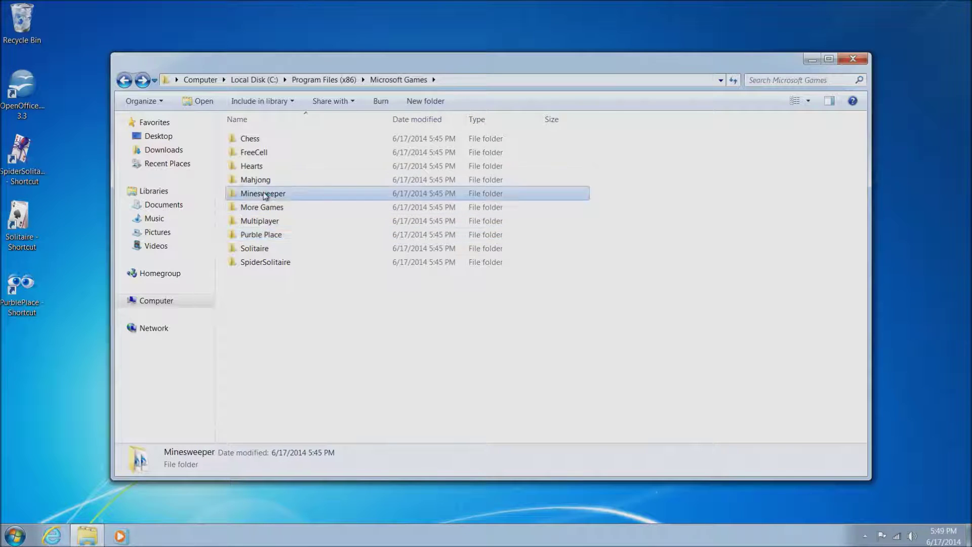
pyautogui.doubleClick(264, 196)
pyautogui.rightClick(259, 169)
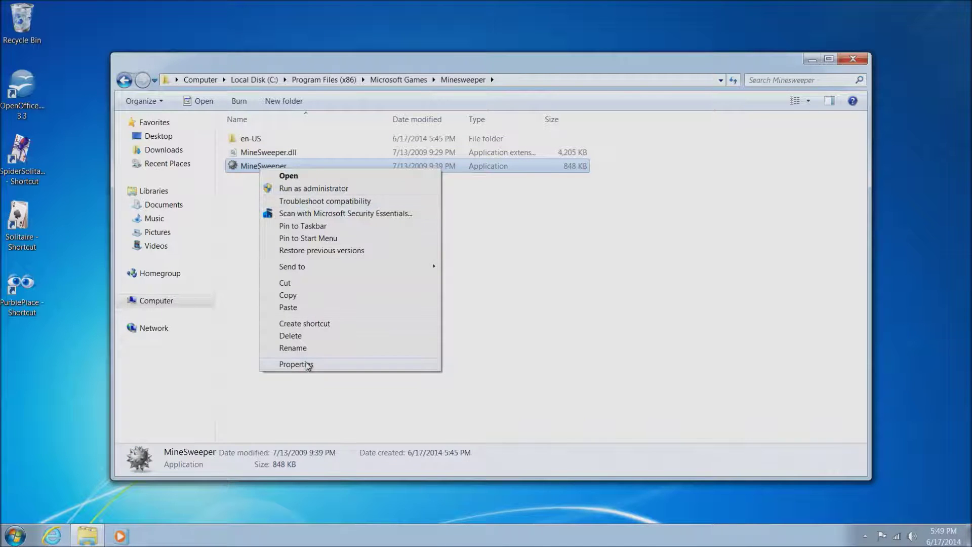
pyautogui.click(296, 364)
pyautogui.click(321, 196)
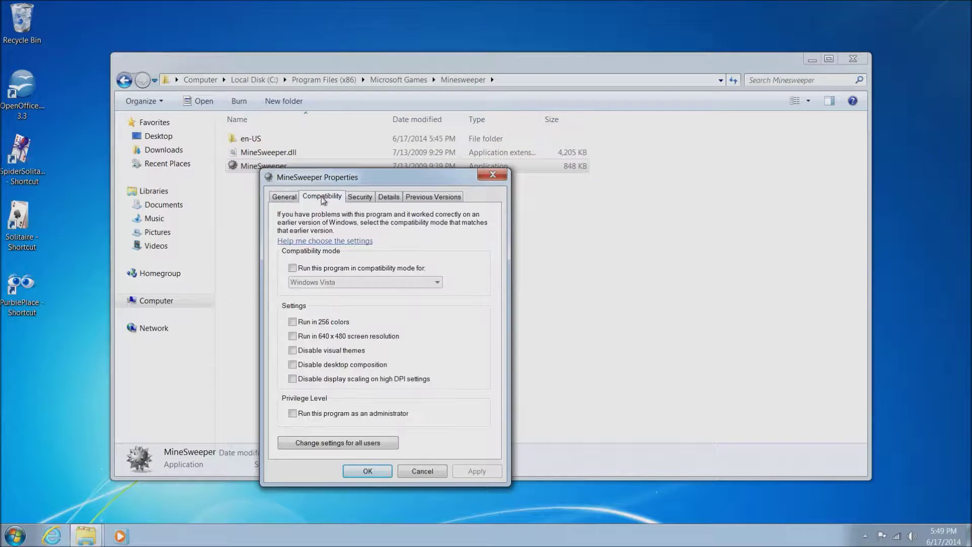
pyautogui.click(292, 268)
pyautogui.click(436, 282)
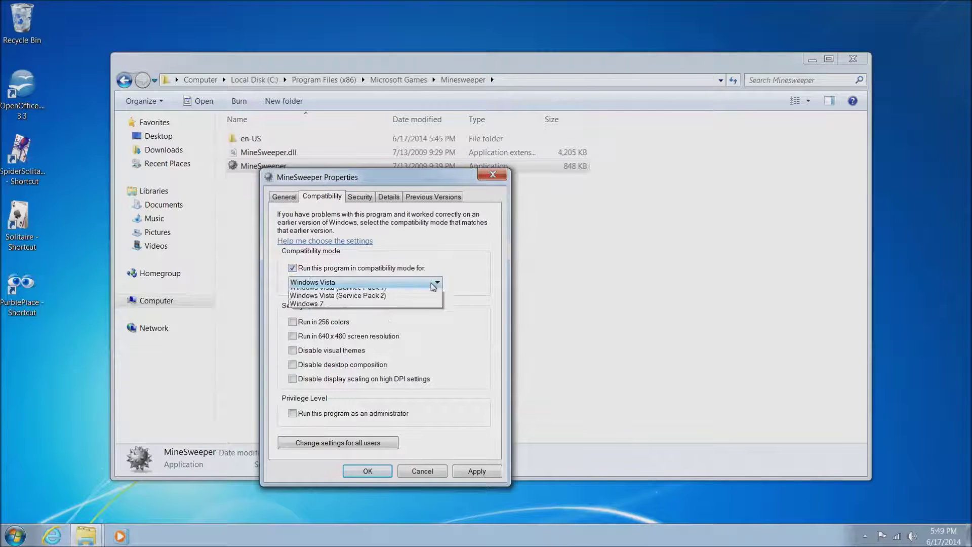
pyautogui.click(410, 322)
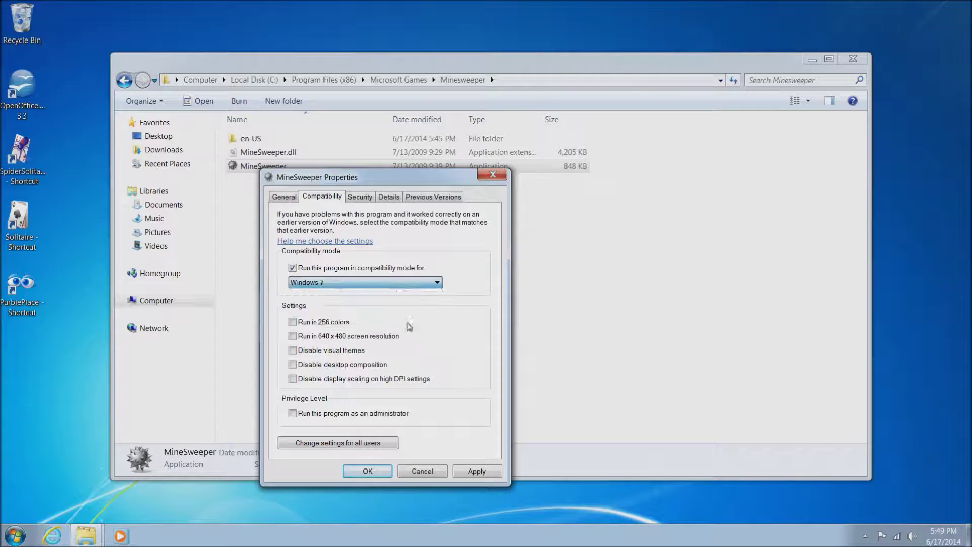
pyautogui.click(476, 471)
pyautogui.click(368, 471)
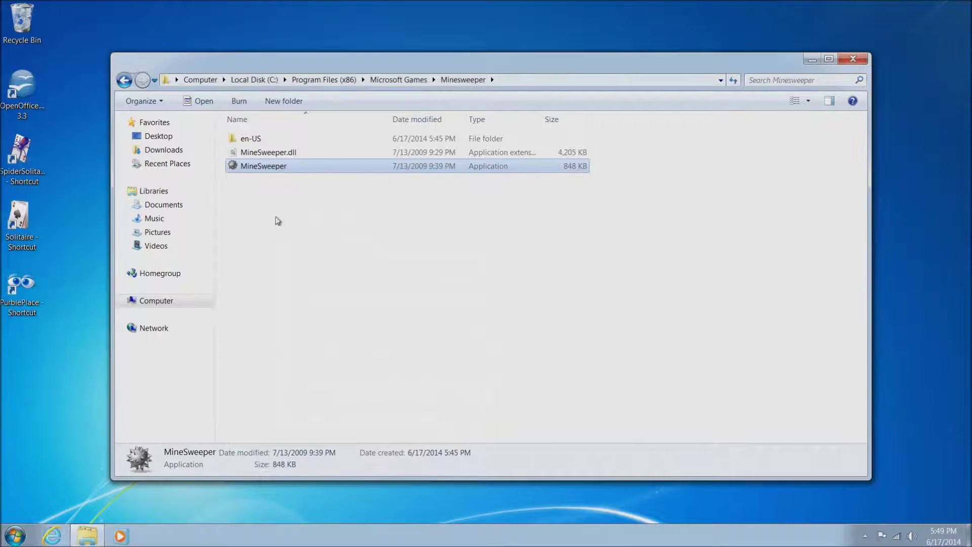
# Send a MineSweeper shortcut to the desktop and go back to Microsoft Games.
pyautogui.rightClick(259, 170)
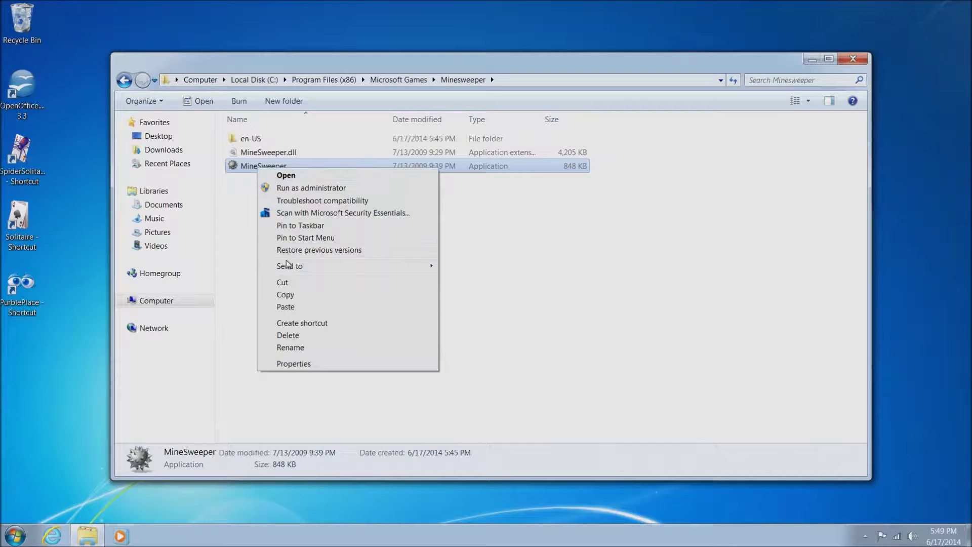
pyautogui.moveTo(330, 265)
pyautogui.click(470, 280)
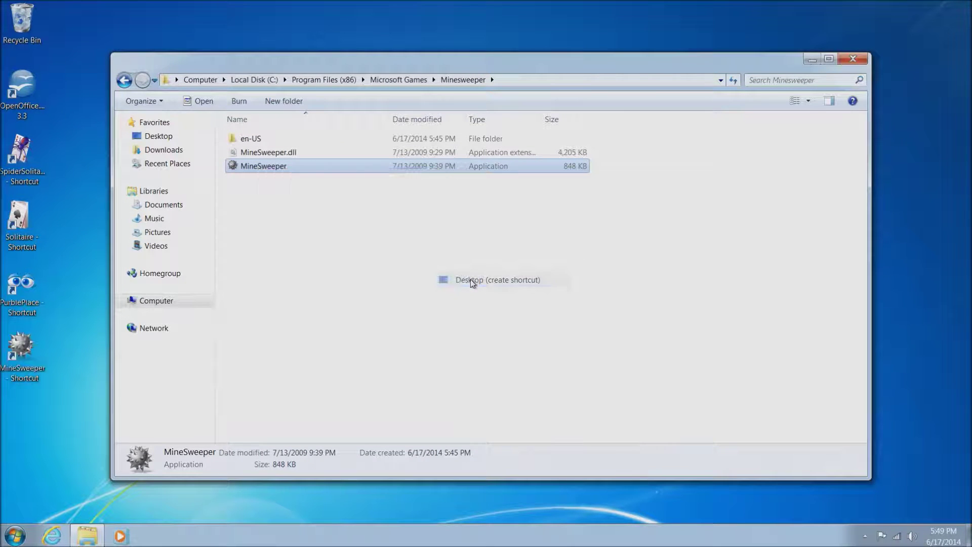
pyautogui.click(124, 81)
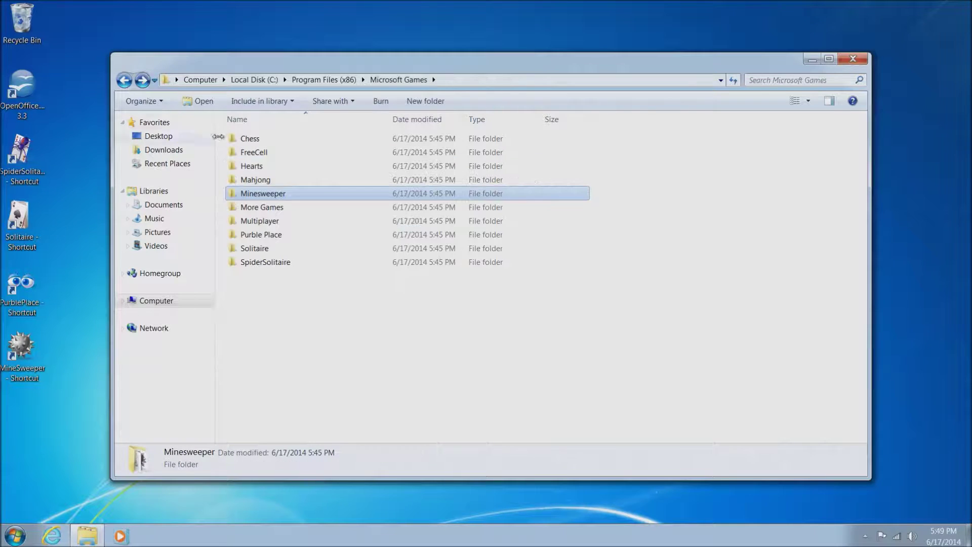
# Open the Mahjong folder and set the Mahjong program to Windows 7 compatibility mode.
pyautogui.doubleClick(256, 179)
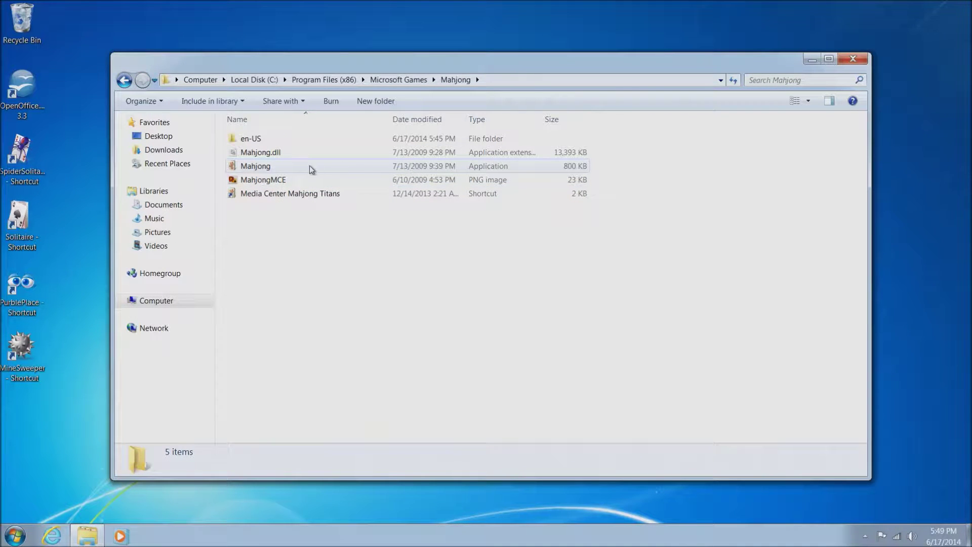
pyautogui.rightClick(260, 167)
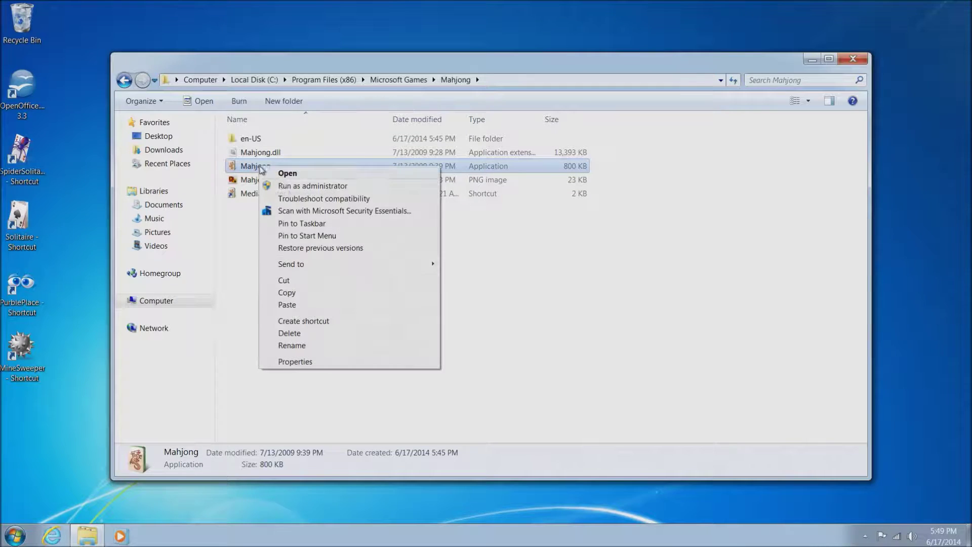
pyautogui.click(297, 361)
pyautogui.click(326, 196)
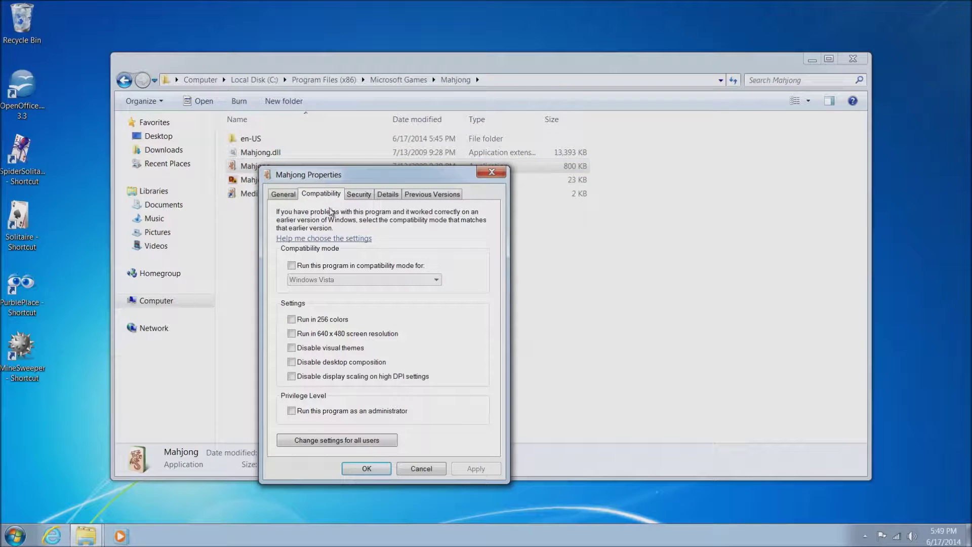
pyautogui.click(292, 265)
pyautogui.click(434, 279)
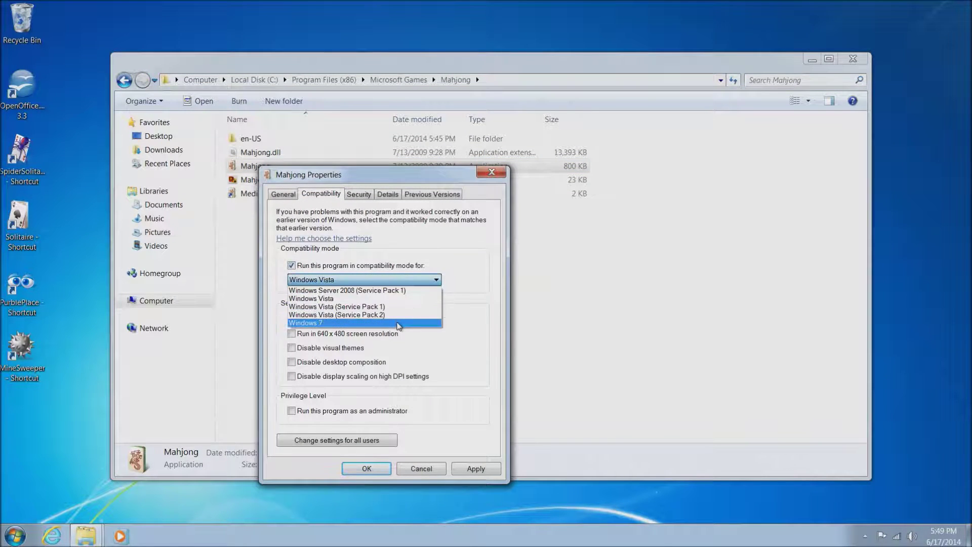
pyautogui.click(400, 323)
pyautogui.click(481, 469)
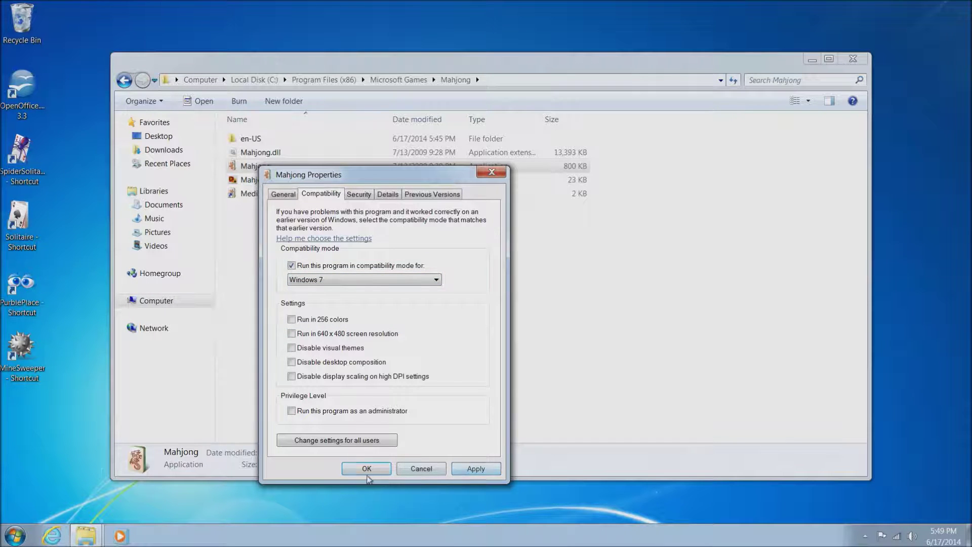
pyautogui.click(366, 468)
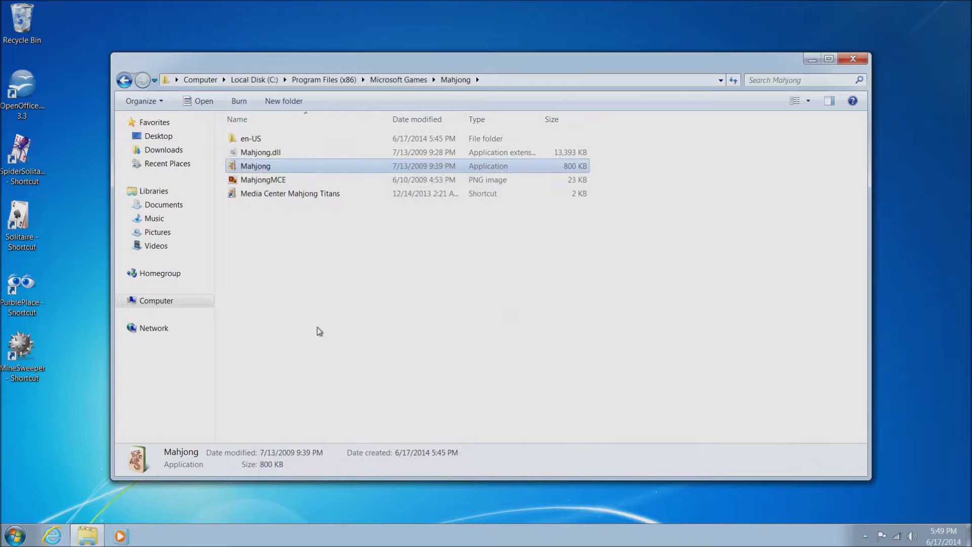
# Send a Mahjong shortcut to the desktop and return to the Microsoft Games folder.
pyautogui.rightClick(252, 167)
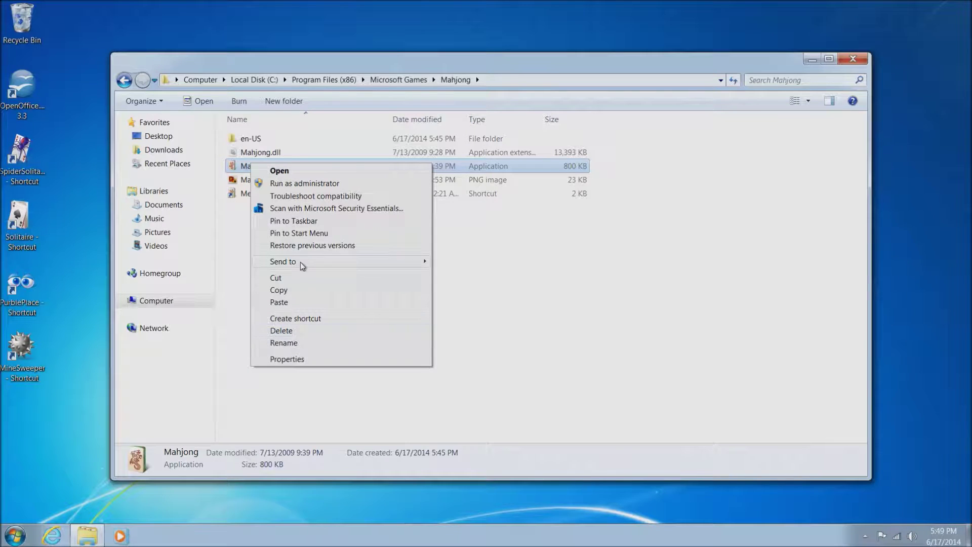
pyautogui.moveTo(386, 264)
pyautogui.click(462, 277)
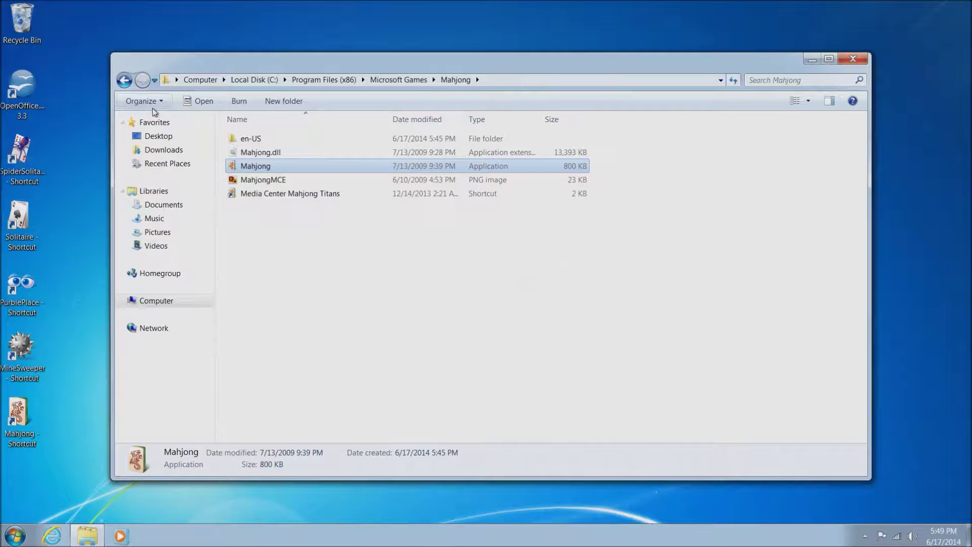
pyautogui.click(124, 80)
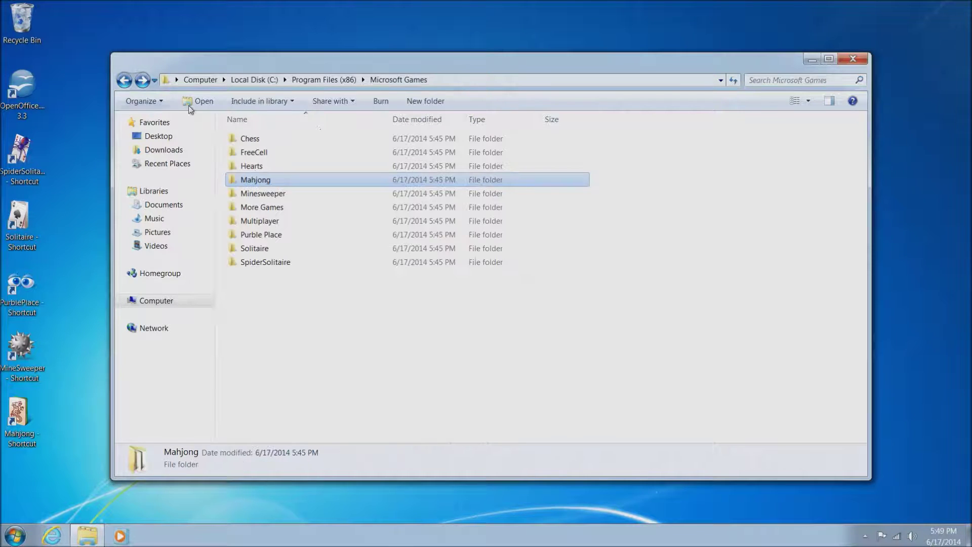
# Look at the Hearts folder's properties without changes, then open the Hearts folder.
pyautogui.rightClick(262, 166)
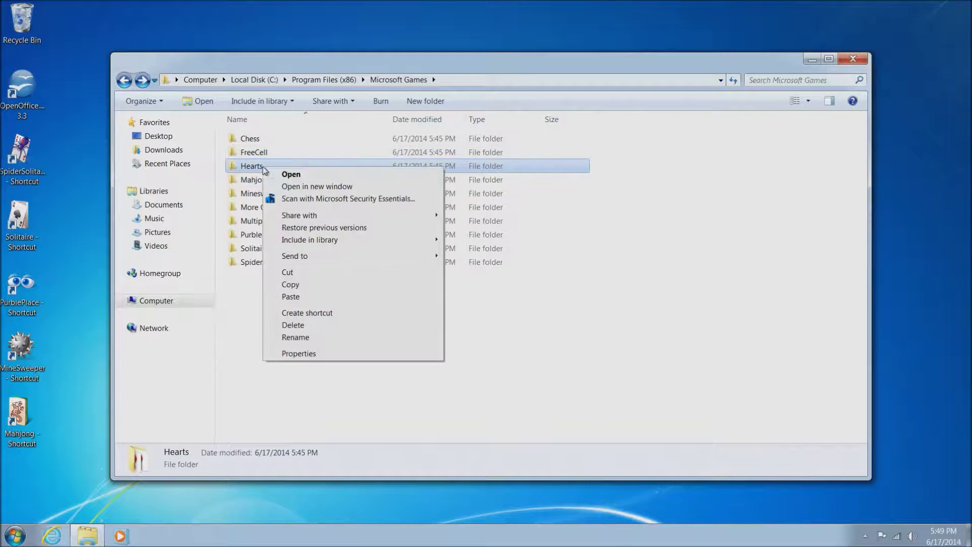
pyautogui.click(305, 354)
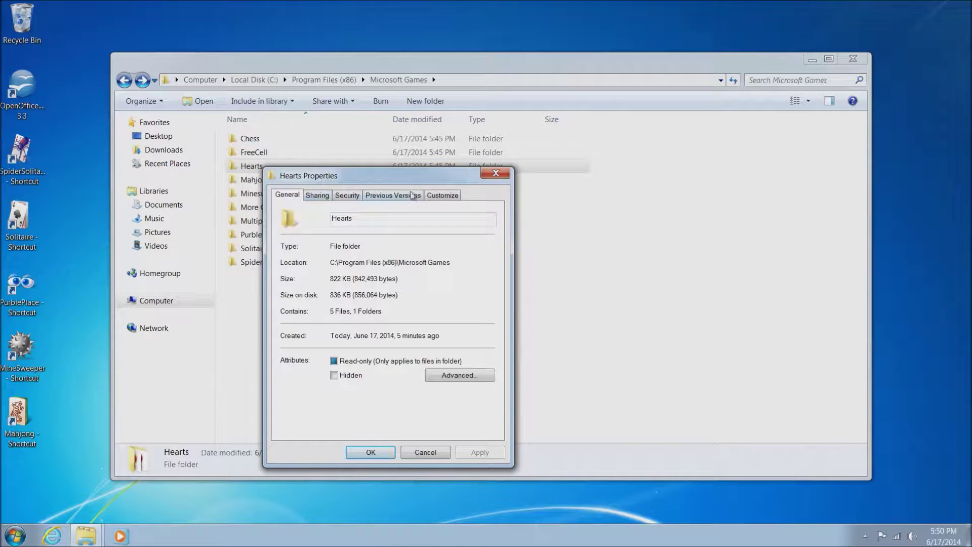
pyautogui.click(495, 173)
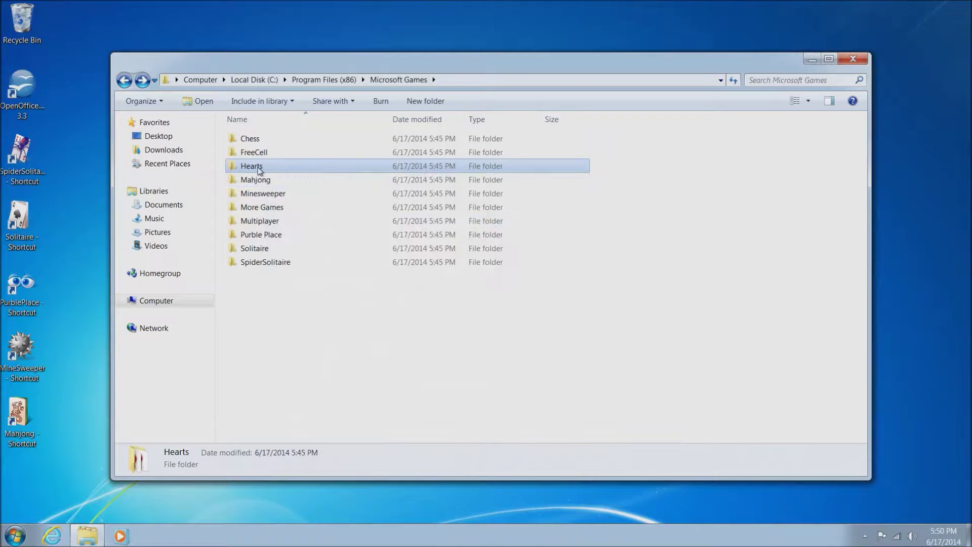
pyautogui.doubleClick(259, 167)
pyautogui.click(257, 166)
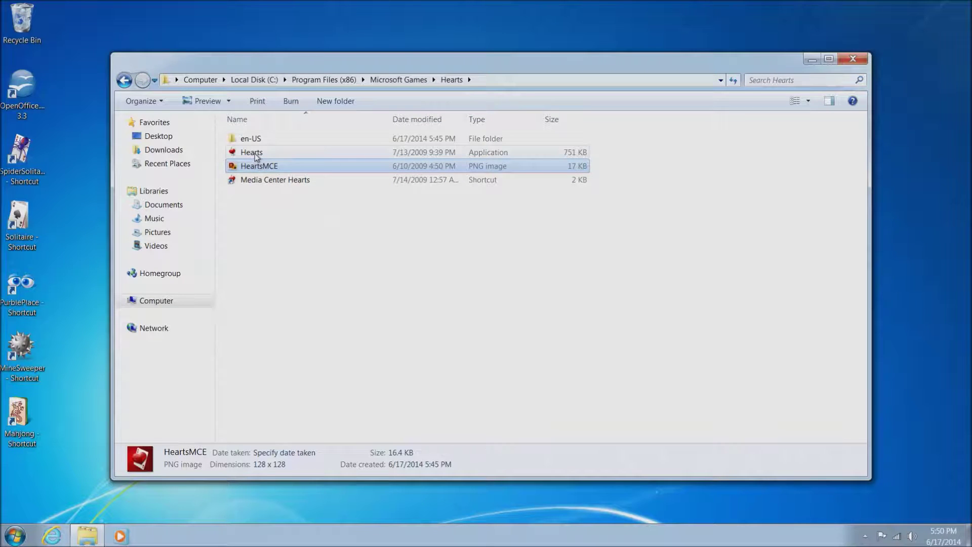
# Set the Hearts program to run in Windows 7 compatibility mode.
pyautogui.rightClick(254, 153)
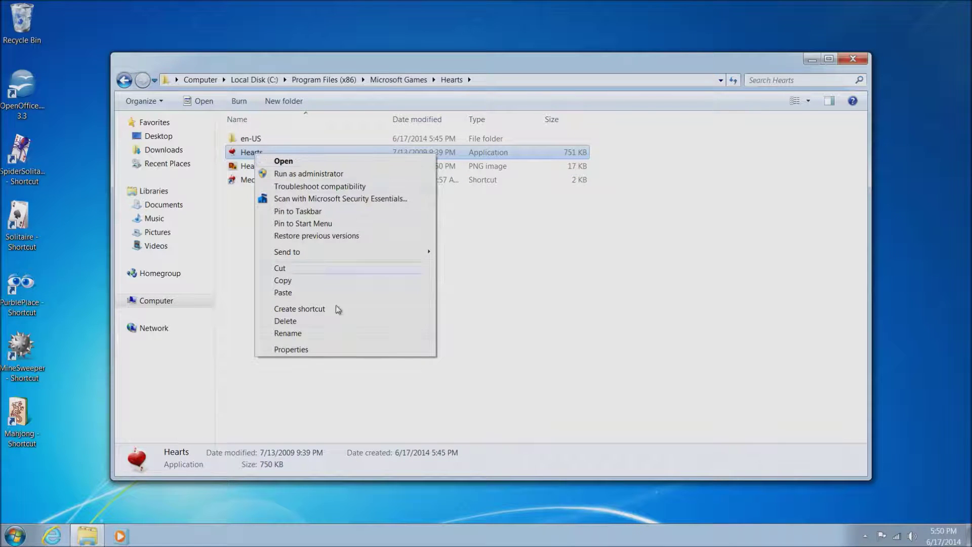
pyautogui.click(317, 353)
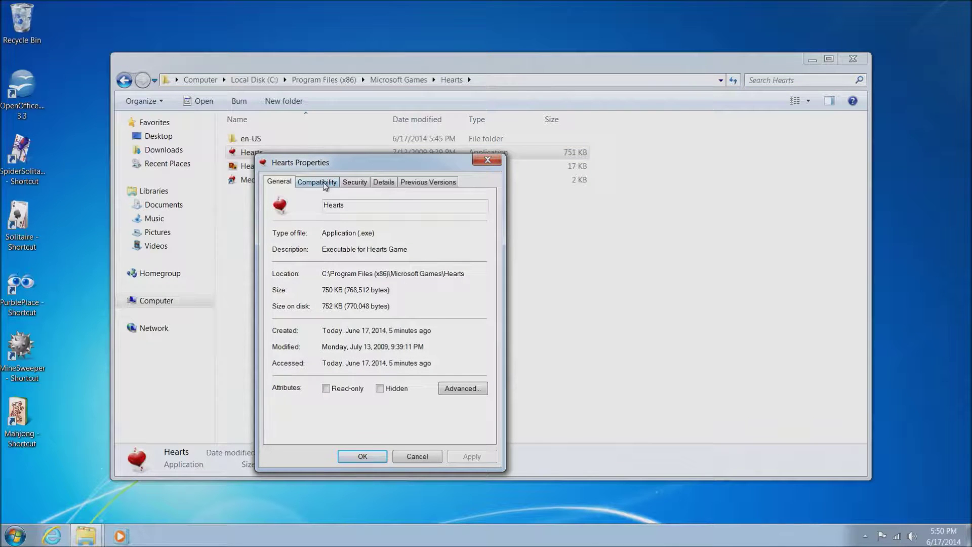
pyautogui.click(323, 181)
pyautogui.click(287, 253)
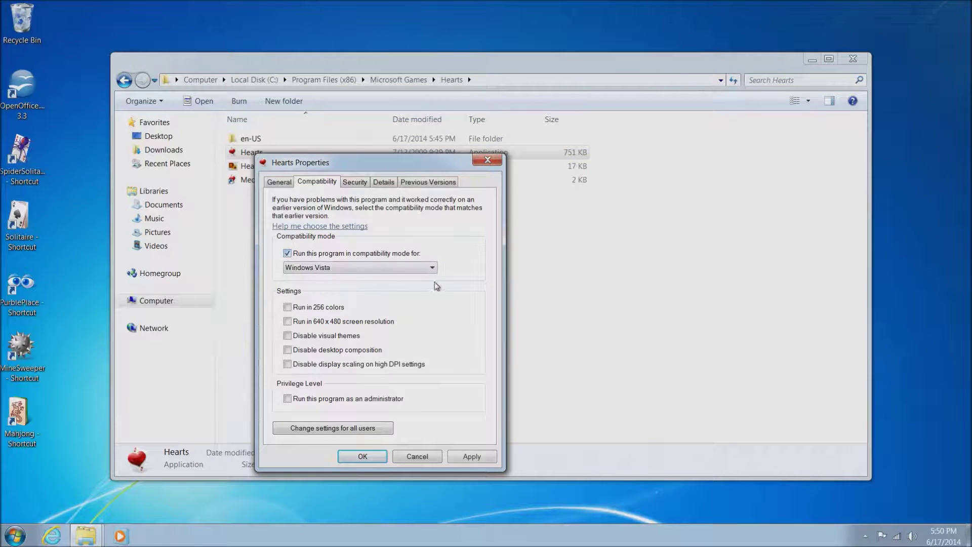
pyautogui.click(432, 267)
pyautogui.click(428, 314)
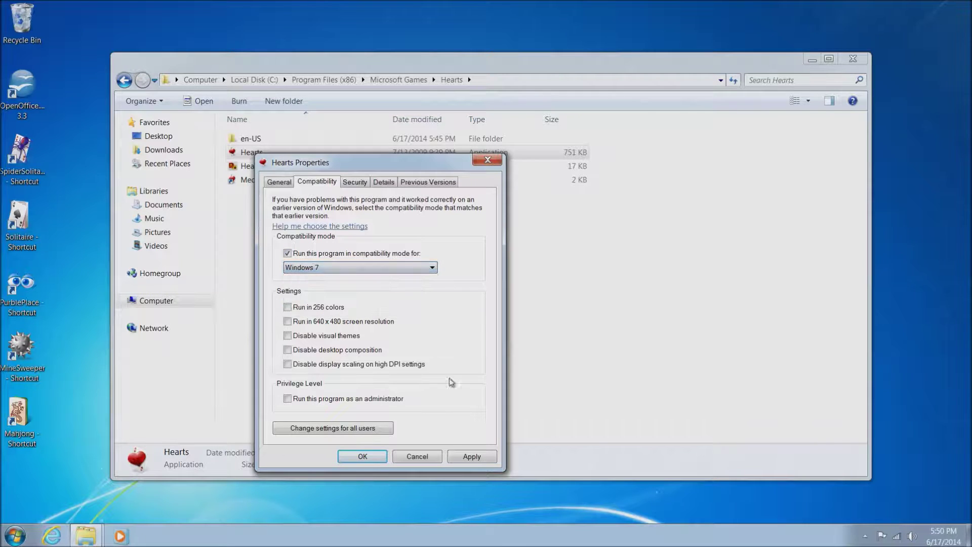
pyautogui.click(477, 458)
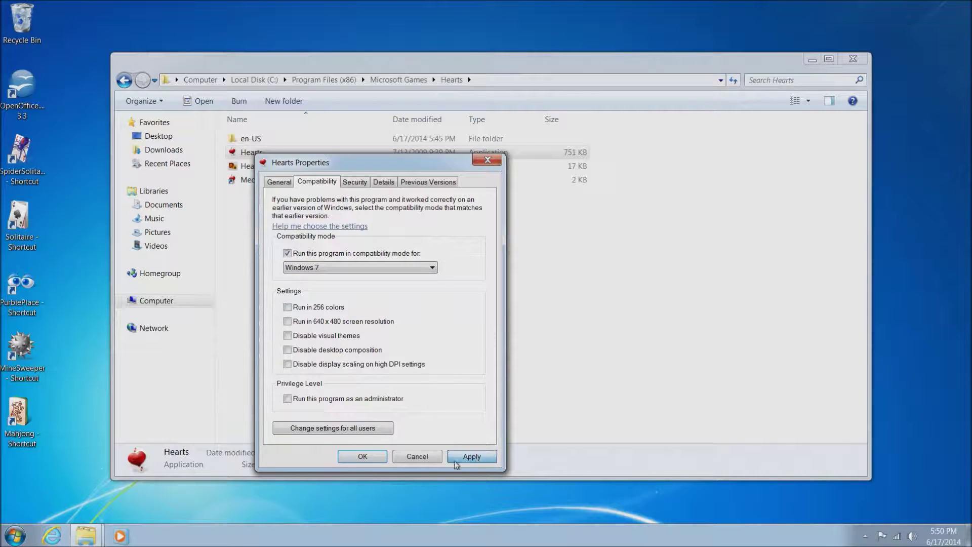
pyautogui.click(362, 456)
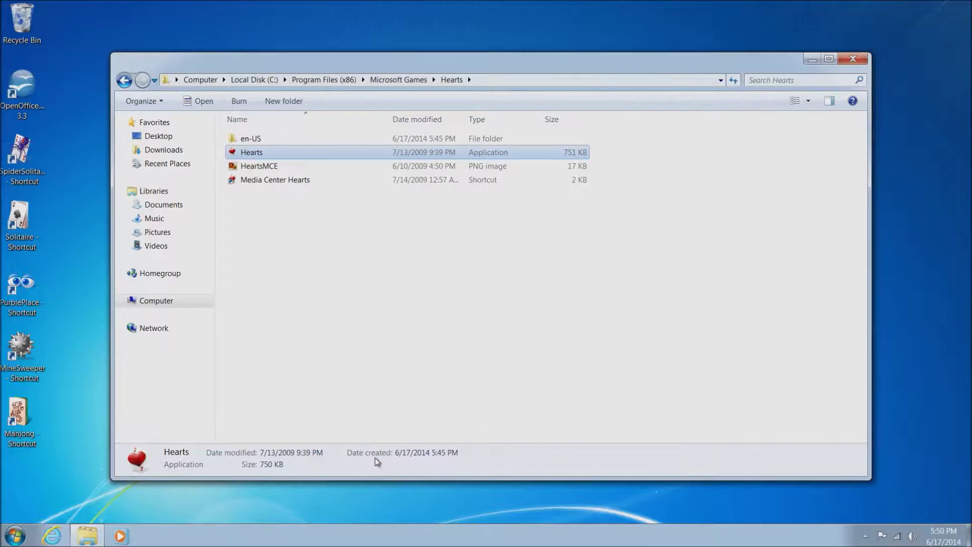
# Send a Hearts shortcut to the desktop and return to the Microsoft Games folder.
pyautogui.rightClick(254, 153)
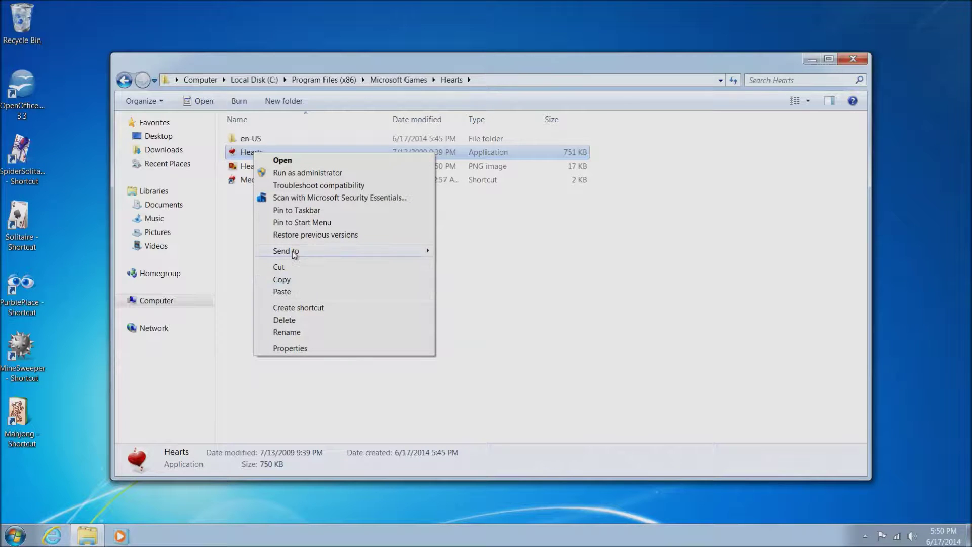
pyautogui.moveTo(350, 256)
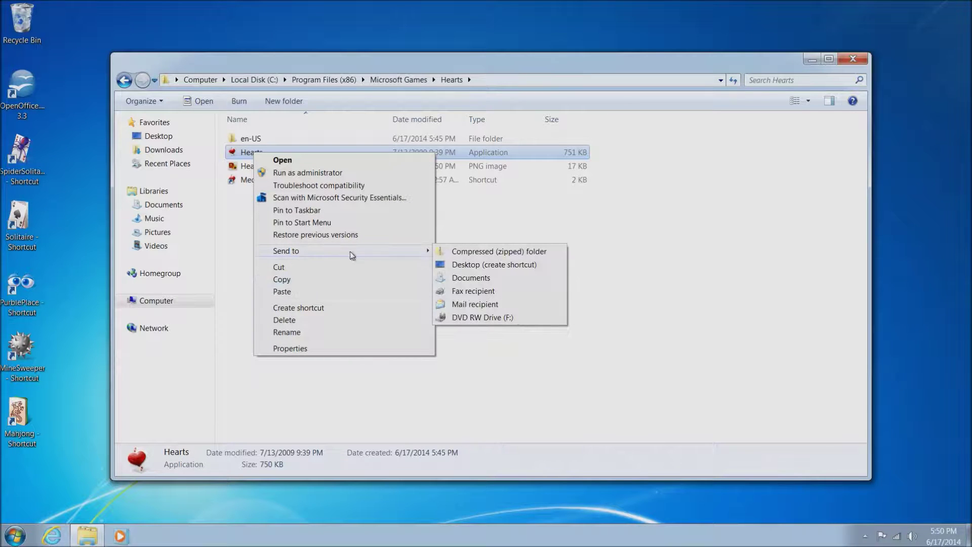
pyautogui.click(473, 265)
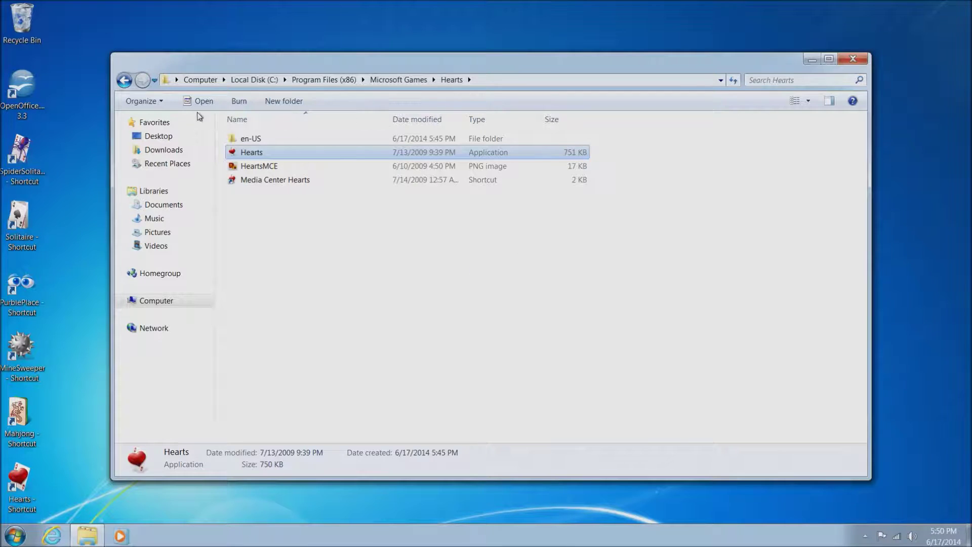
pyautogui.click(125, 83)
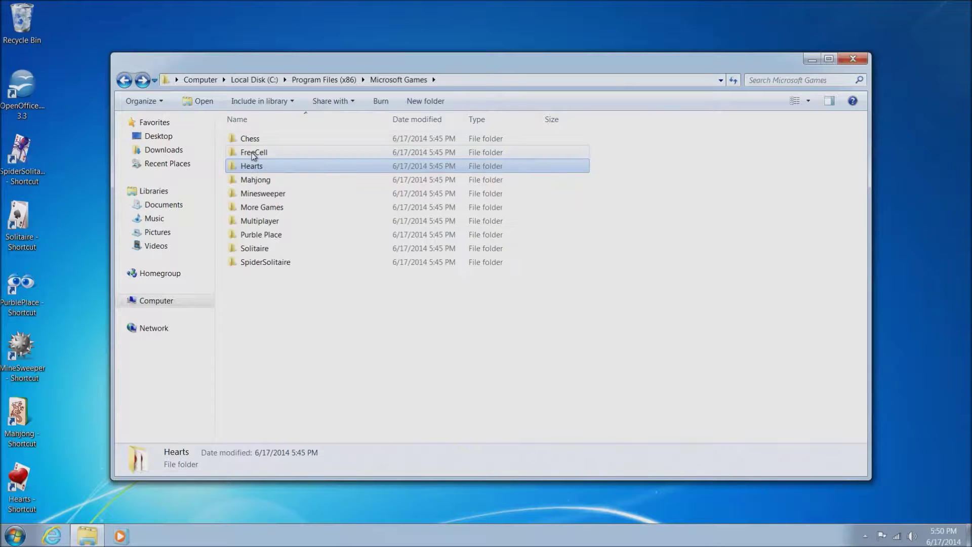
# Open the FreeCell folder and set FreeCell to Windows 7 compatibility mode.
pyautogui.doubleClick(253, 153)
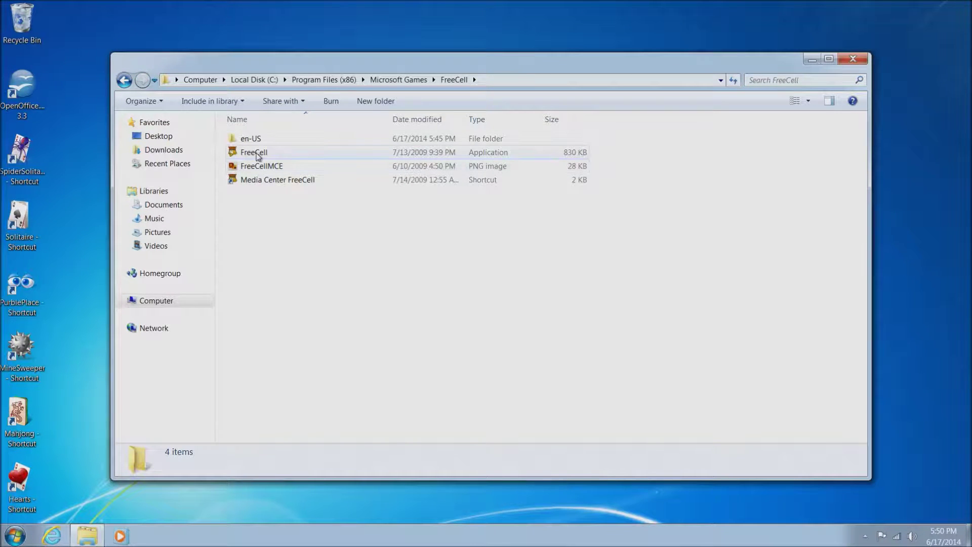
pyautogui.rightClick(257, 153)
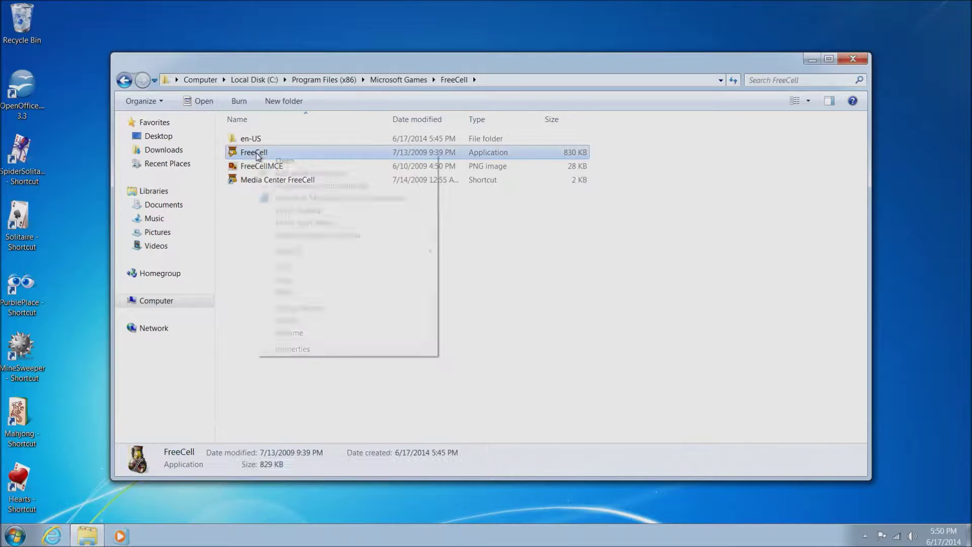
pyautogui.click(293, 349)
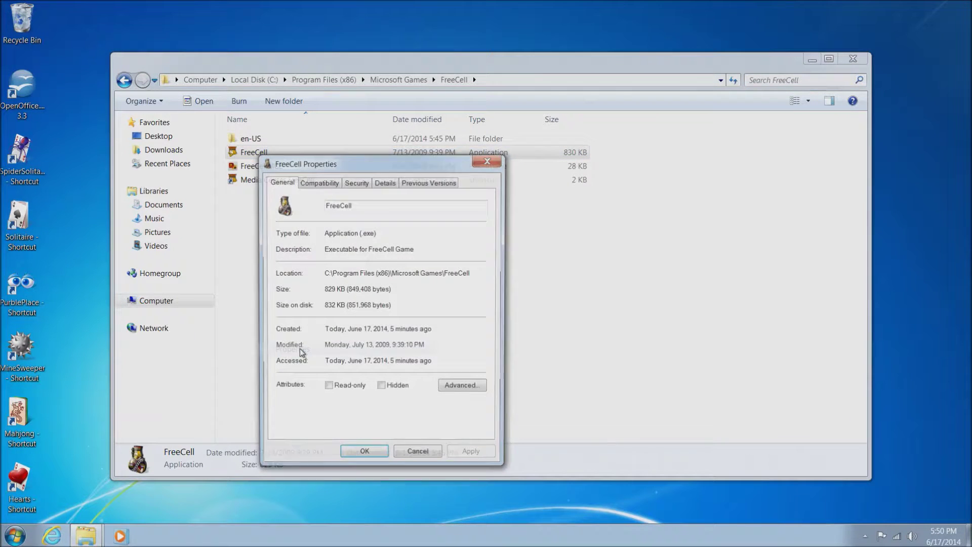
pyautogui.click(317, 183)
pyautogui.click(289, 253)
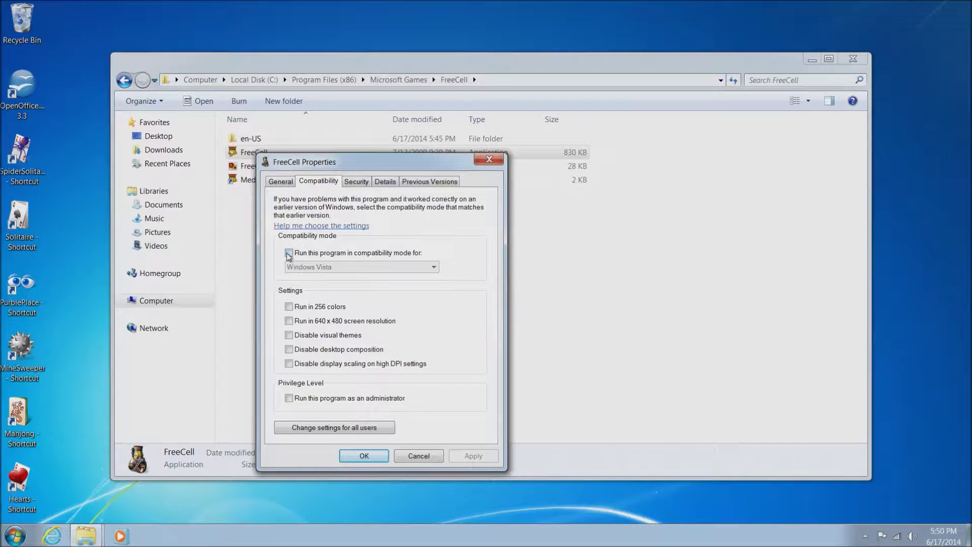
pyautogui.click(399, 267)
pyautogui.click(415, 310)
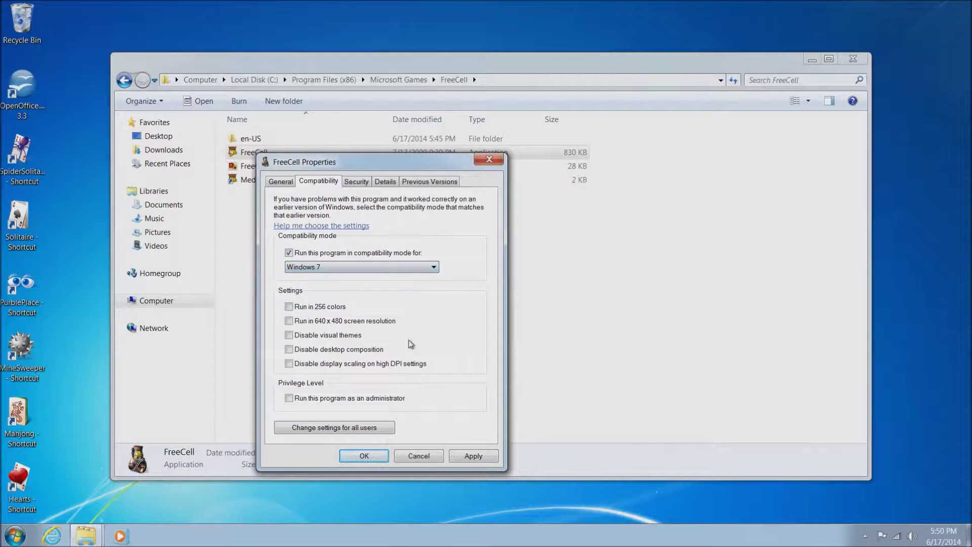
pyautogui.click(473, 456)
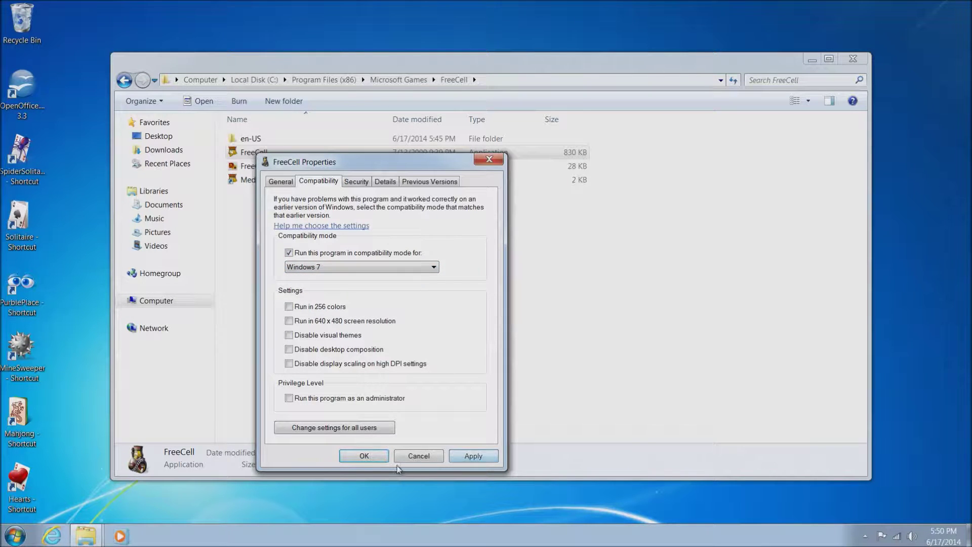
pyautogui.click(364, 455)
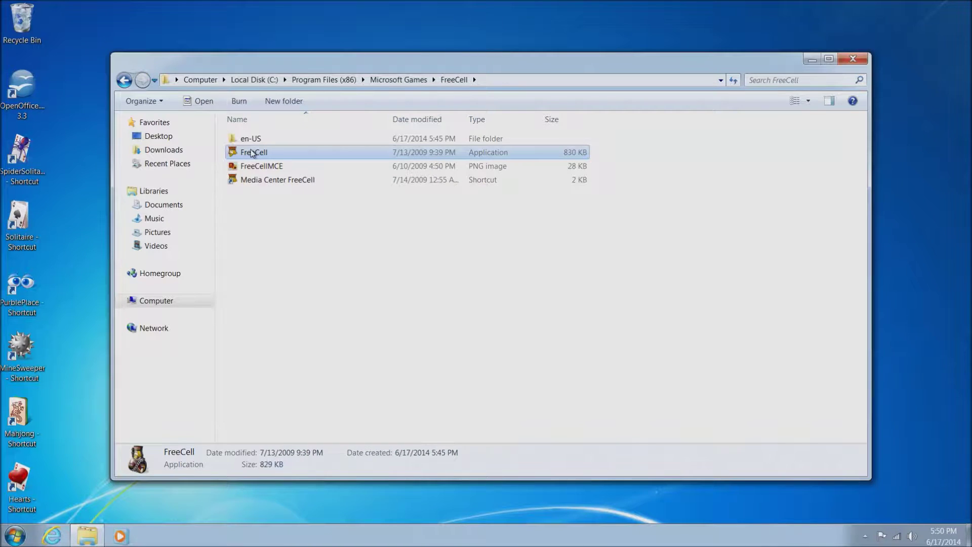
# Send a FreeCell shortcut to the desktop, go back to Microsoft Games, and select the Chess folder.
pyautogui.rightClick(252, 154)
pyautogui.moveTo(299, 248)
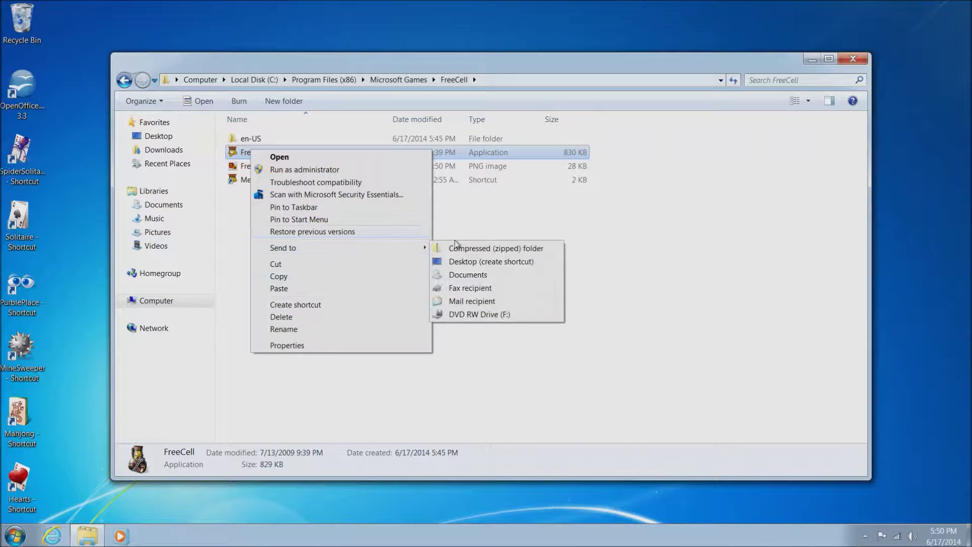
pyautogui.click(474, 262)
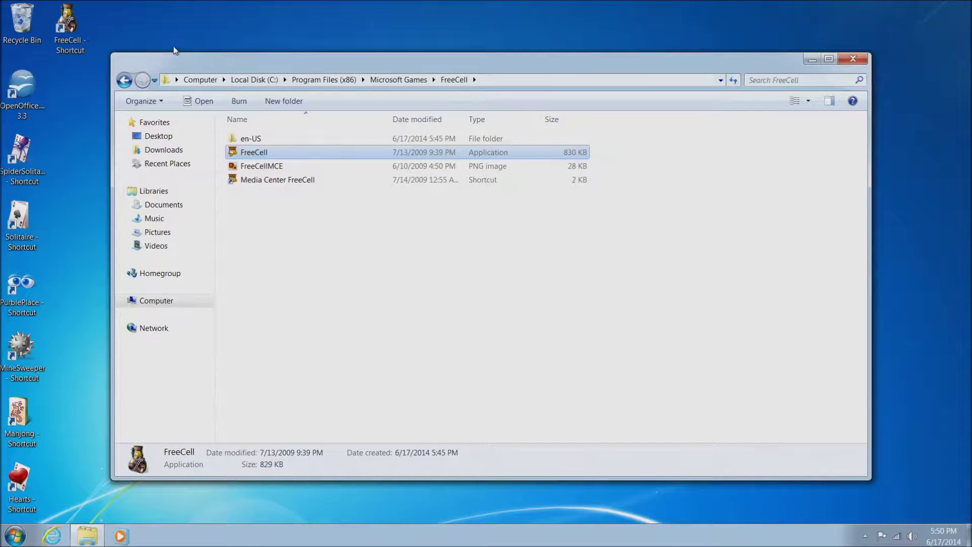
pyautogui.click(122, 81)
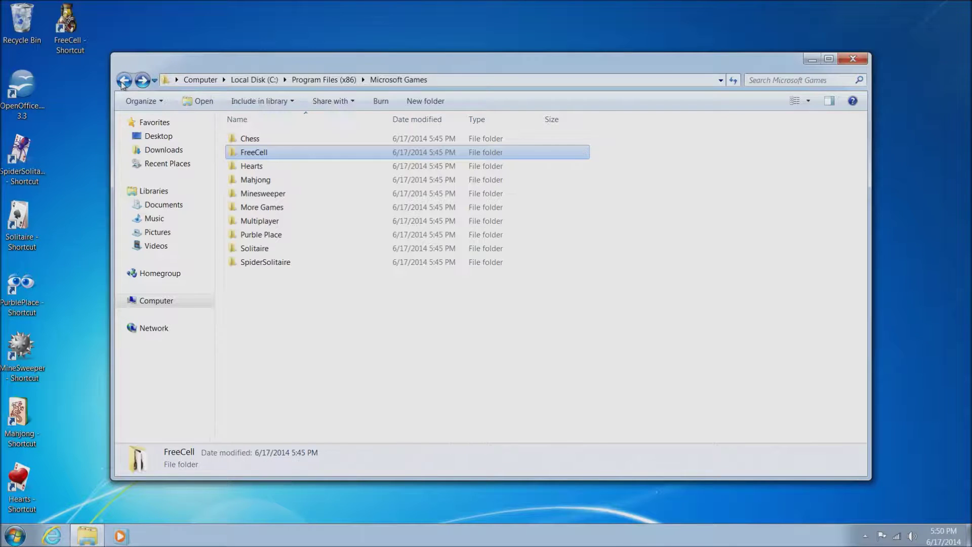
pyautogui.click(257, 142)
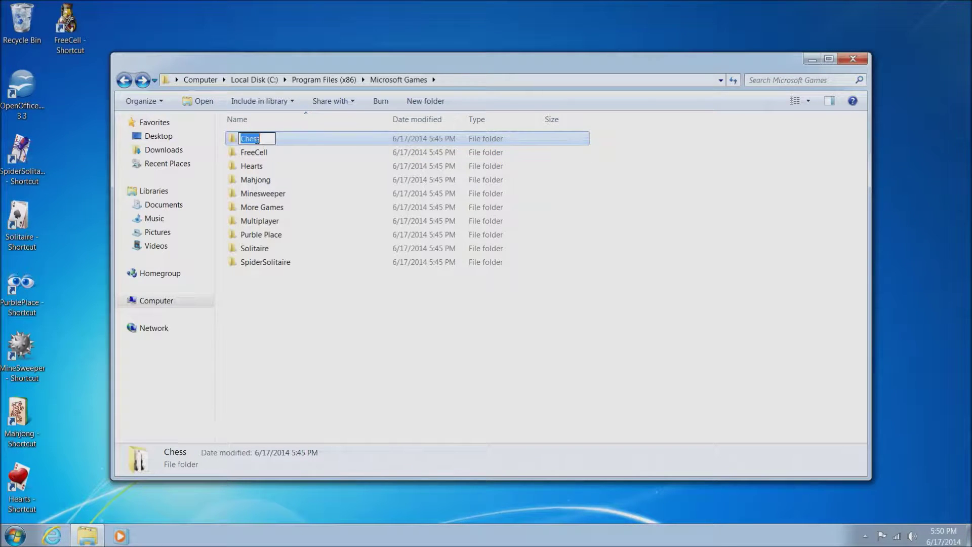
# Send a Chess shortcut from the Chess folder to the desktop, then close the Explorer window.
pyautogui.doubleClick(257, 140)
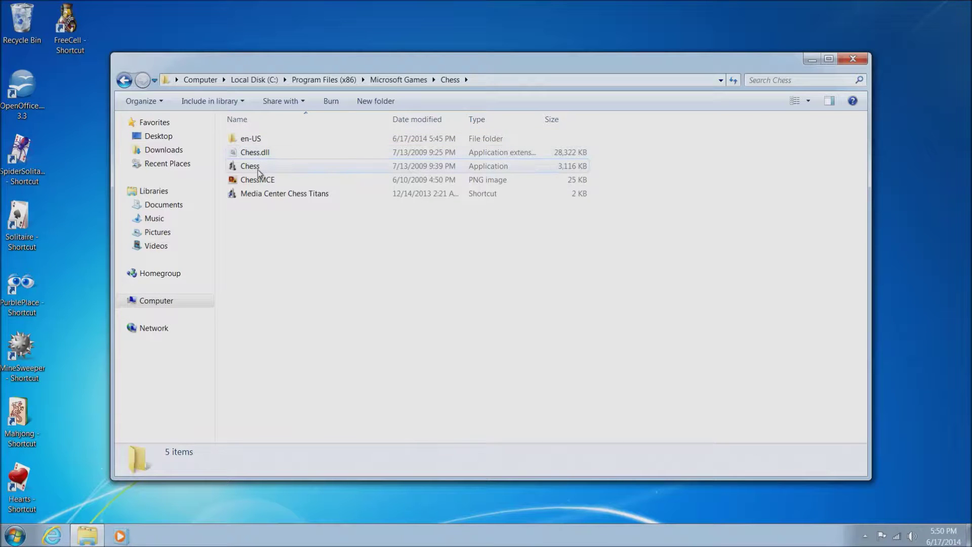
pyautogui.rightClick(253, 168)
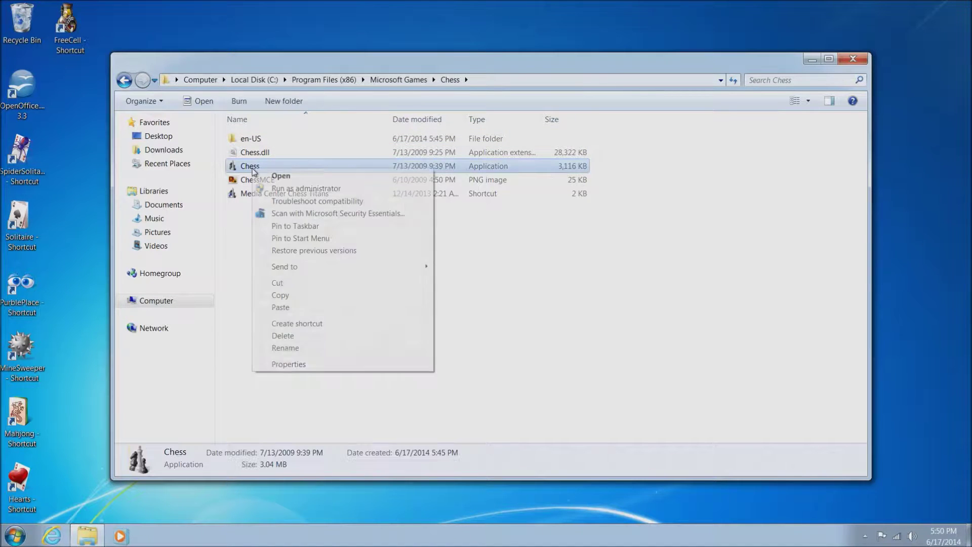
pyautogui.moveTo(289, 266)
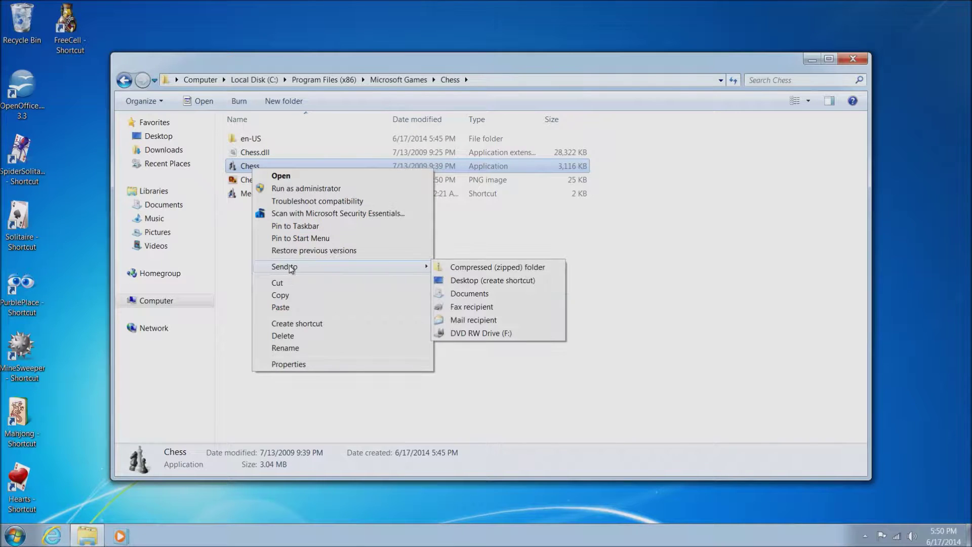
pyautogui.click(469, 281)
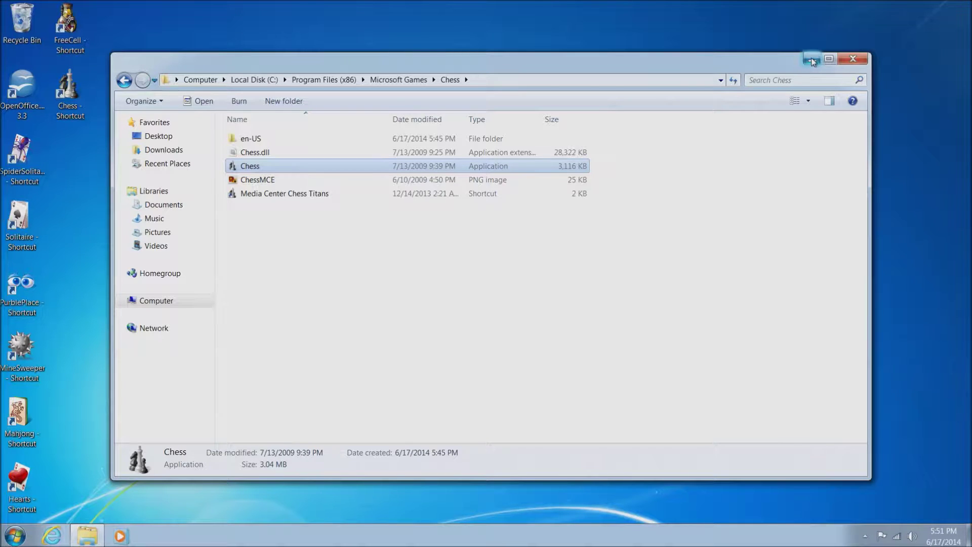
pyautogui.click(850, 61)
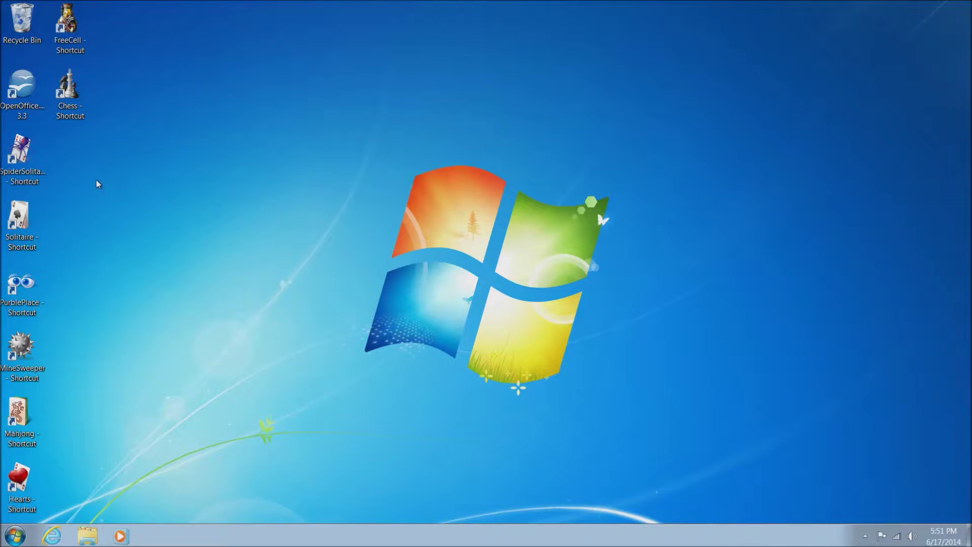
# Create a desktop folder named 'Games' and move the Chess shortcut into it.
pyautogui.rightClick(98, 183)
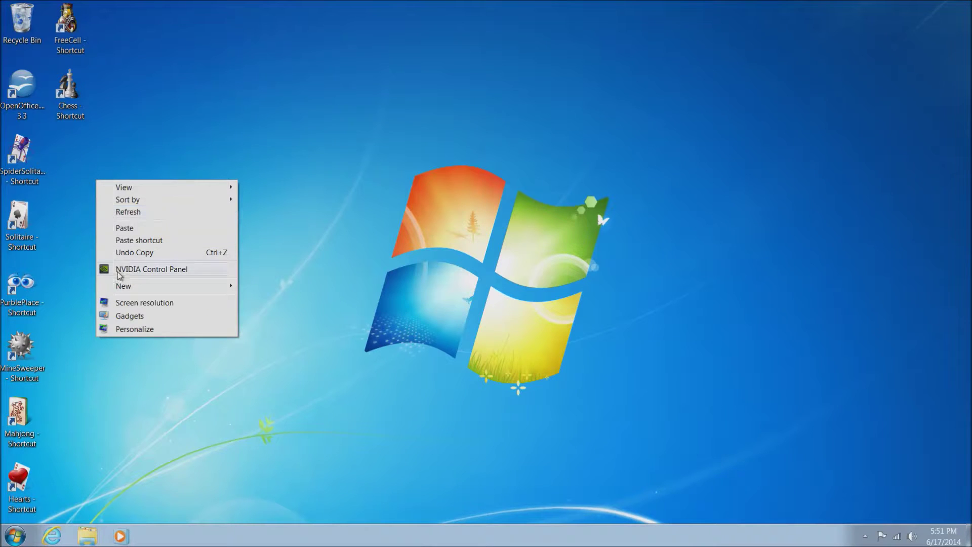
pyautogui.moveTo(126, 287)
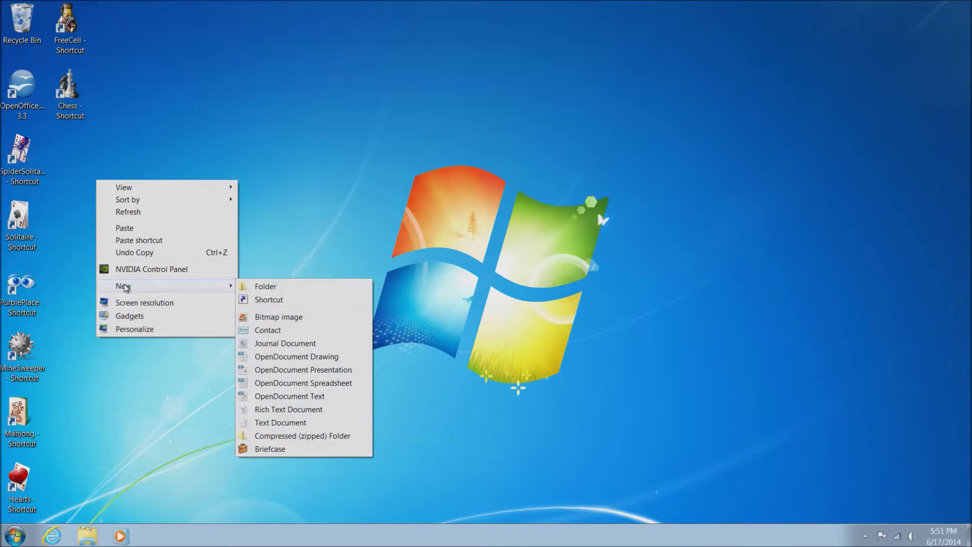
pyautogui.click(270, 287)
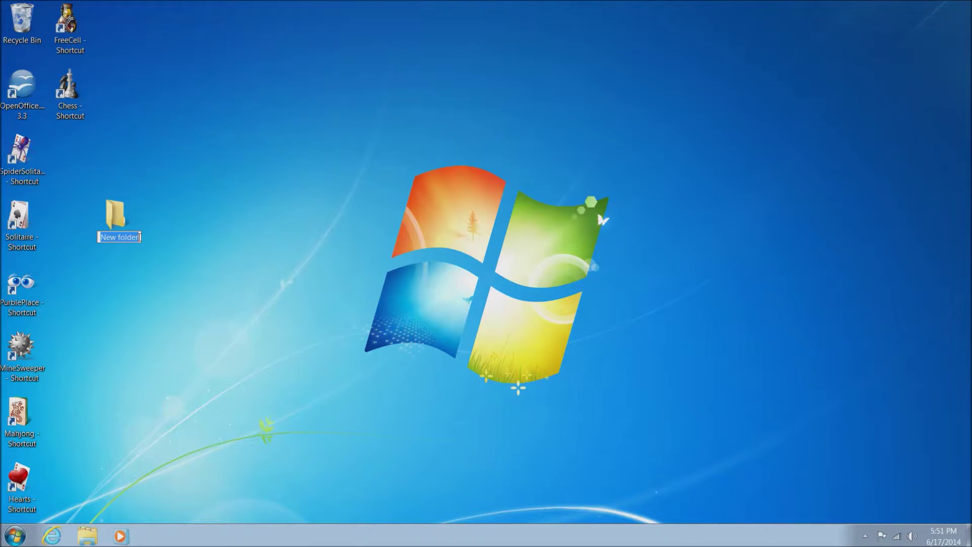
pyautogui.click(140, 237)
pyautogui.hotkey('ctrl', 'a')
pyautogui.write('Games')
pyautogui.press('Return')
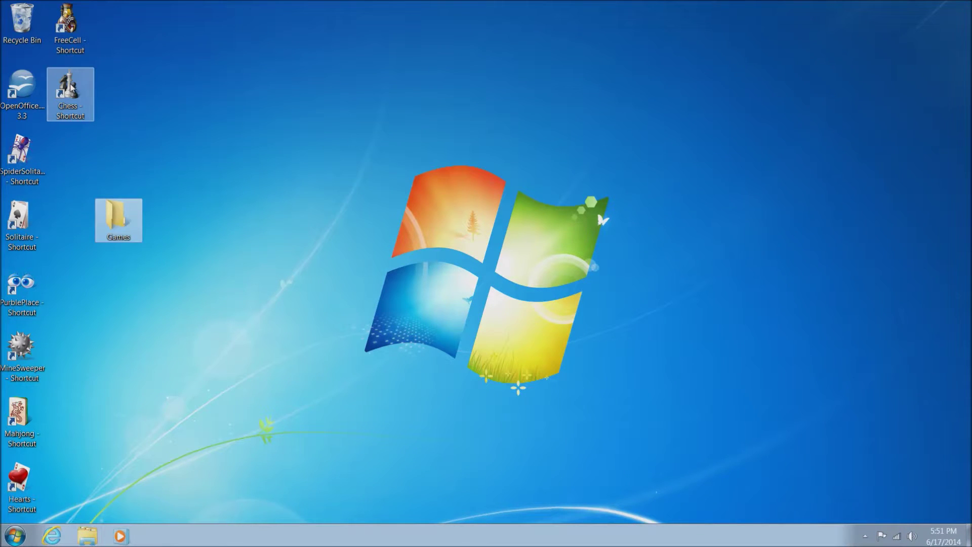
pyautogui.moveTo(71, 87); pyautogui.dragTo(122, 210)
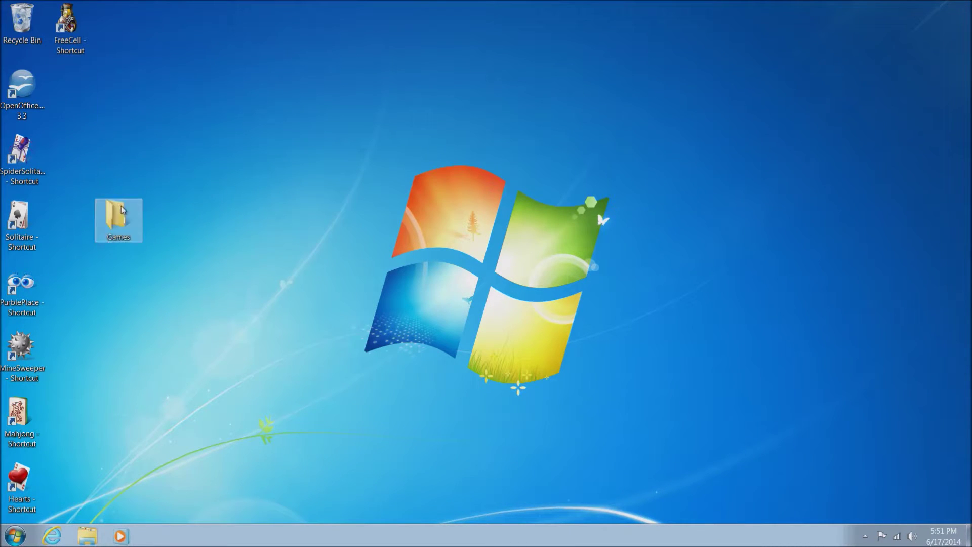
# Drag the FreeCell, SpiderSolitaire, Solitaire, PurblePlace, MineSweeper, Mahjong and Hearts shortcuts into the Games folder.
pyautogui.moveTo(71, 25); pyautogui.dragTo(120, 218)
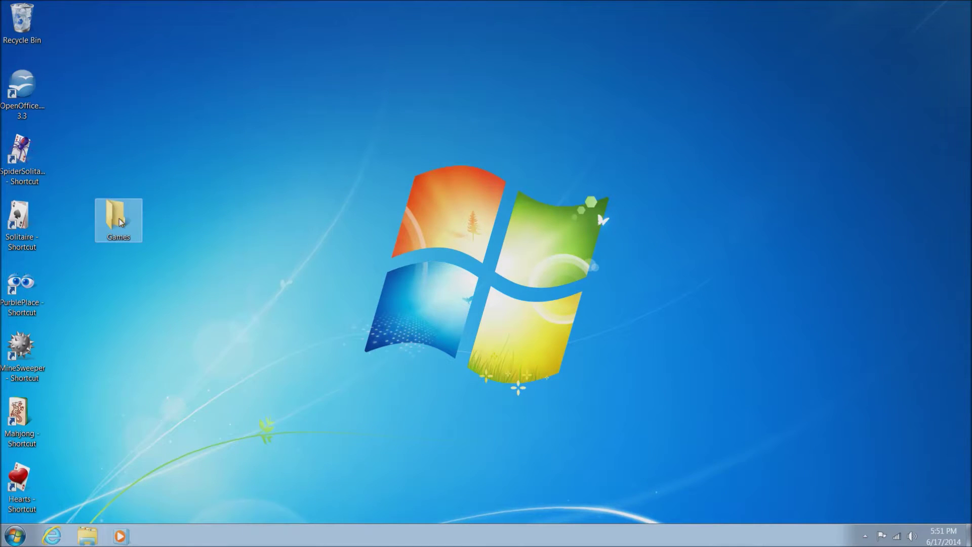
pyautogui.moveTo(22, 150); pyautogui.dragTo(119, 218)
pyautogui.moveTo(21, 217); pyautogui.dragTo(112, 223)
pyautogui.moveTo(15, 296); pyautogui.dragTo(120, 219)
pyautogui.moveTo(18, 354); pyautogui.dragTo(121, 220)
pyautogui.moveTo(18, 413); pyautogui.dragTo(119, 221)
pyautogui.moveTo(18, 483); pyautogui.dragTo(177, 210)
# Open the Games folder and launch Solitaire from its shortcut.
pyautogui.doubleClick(22, 152)
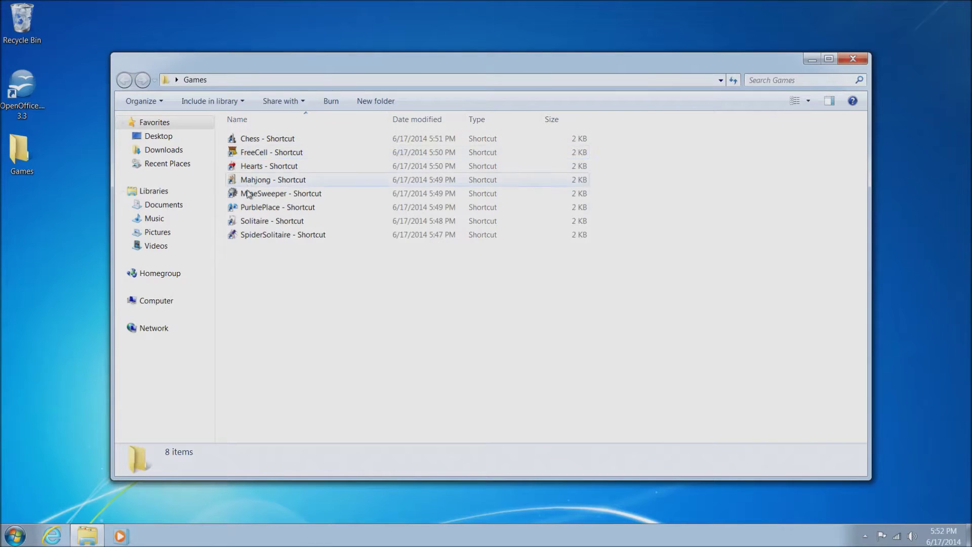
pyautogui.click(251, 221)
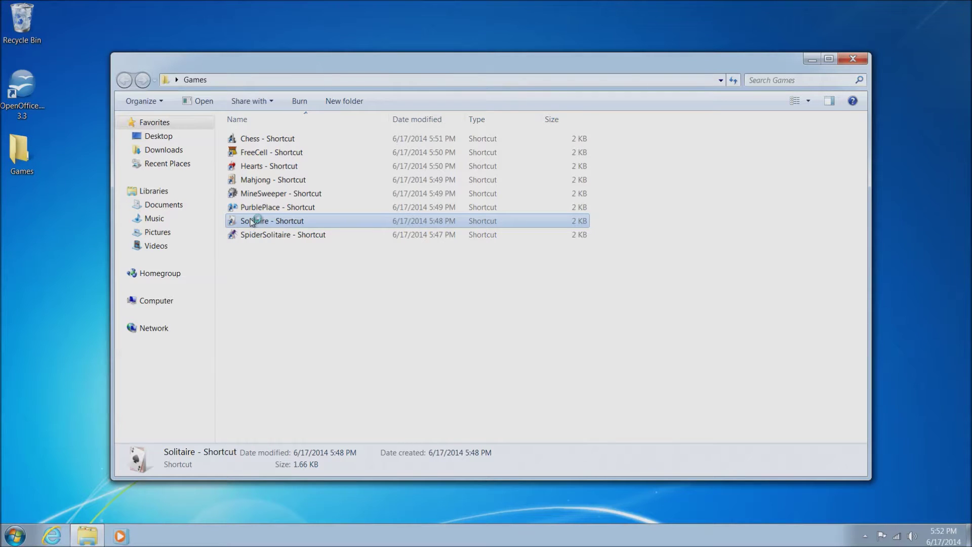
pyautogui.doubleClick(251, 221)
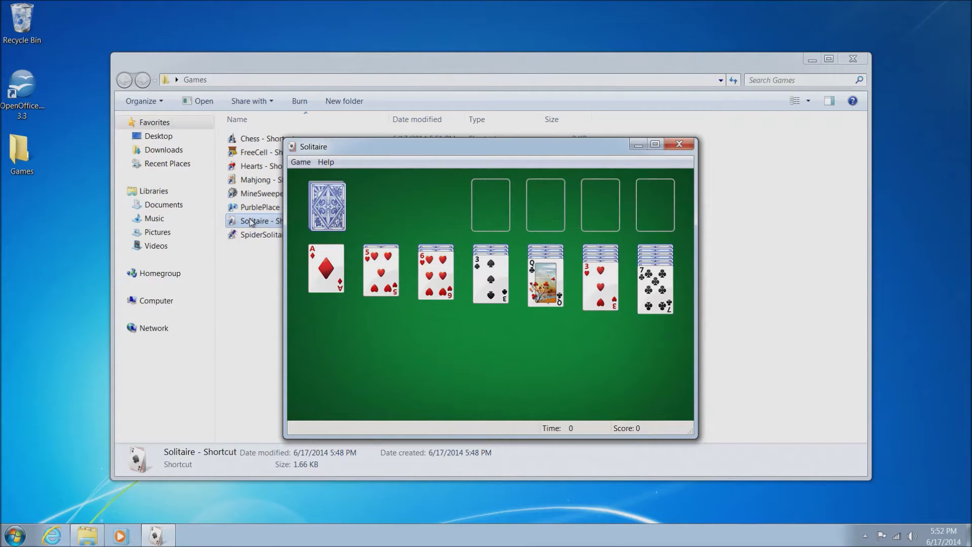
# Play a few Solitaire moves, then quit the game without saving.
pyautogui.moveTo(325, 271); pyautogui.dragTo(491, 213)
pyautogui.click(328, 222)
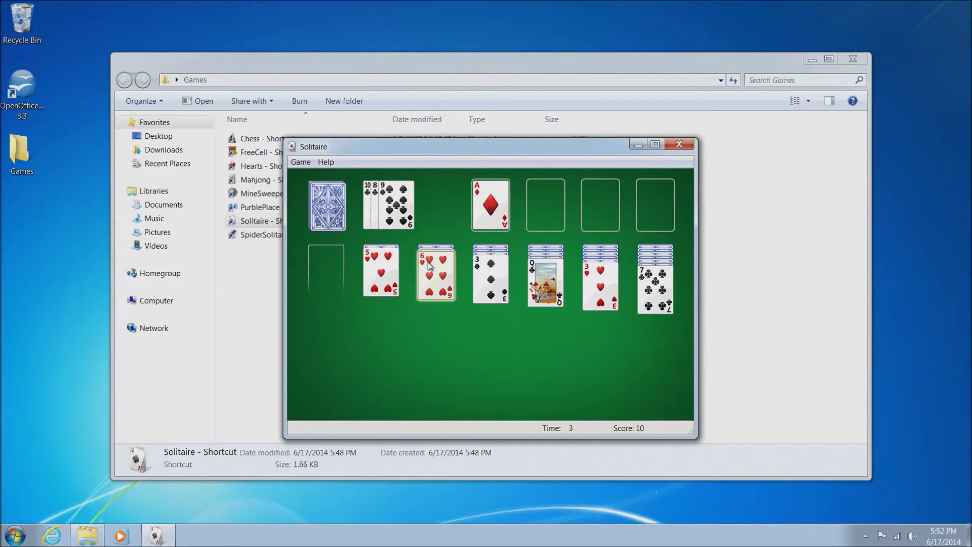
pyautogui.moveTo(429, 266); pyautogui.dragTo(648, 308)
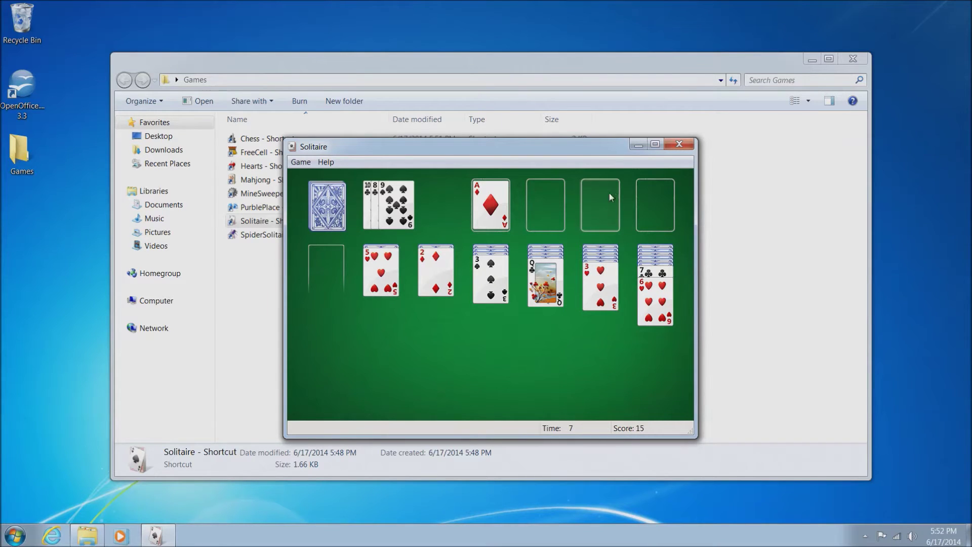
pyautogui.click(682, 147)
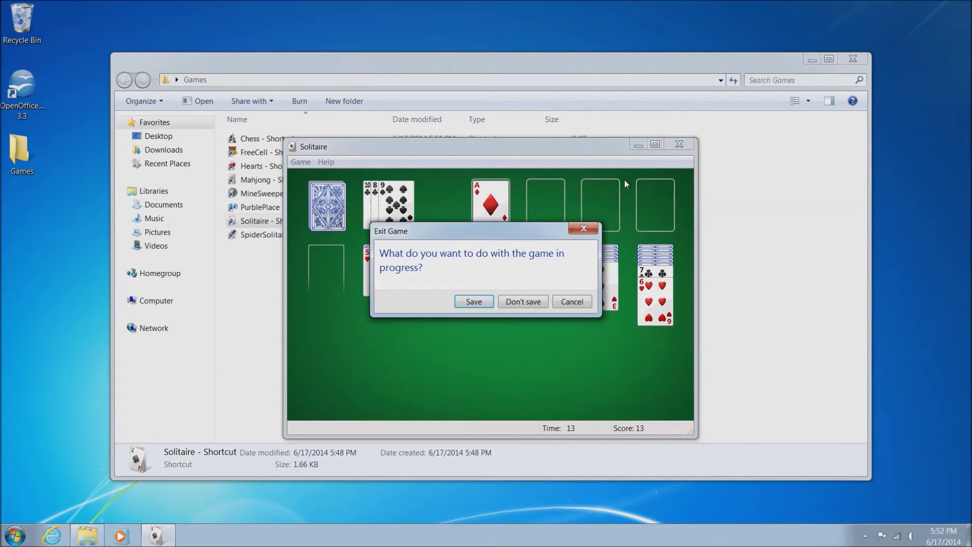
pyautogui.click(521, 303)
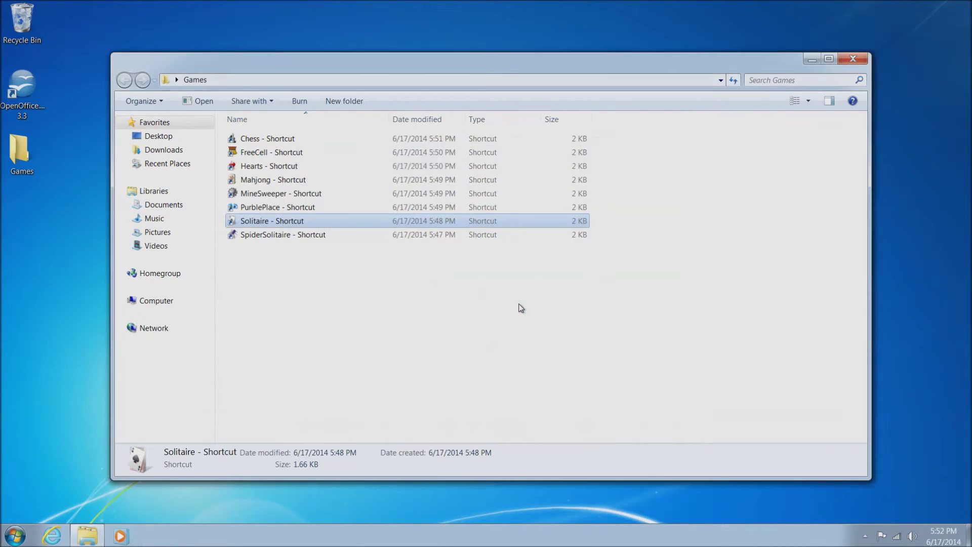